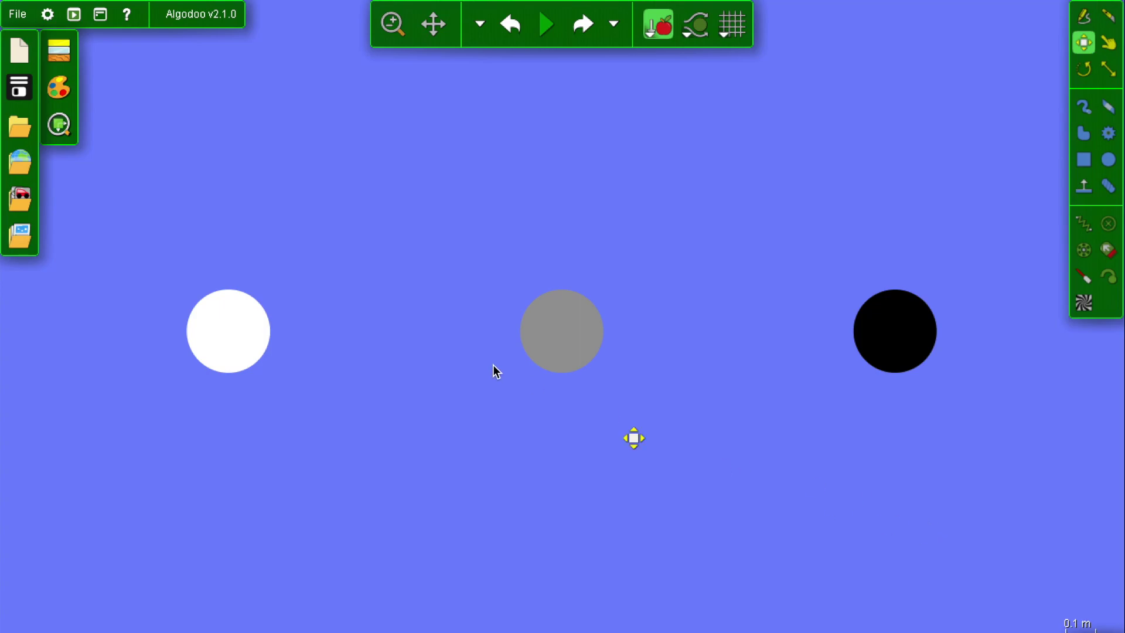
Inspect the script properties of the white, grey and black marbles, then deselect everything.
{"action": "scroll", "coordinate": [443, 352], "scroll_direction": "up", "scroll_amount": 4}
{"action": "right_click", "coordinate": [379, 354]}
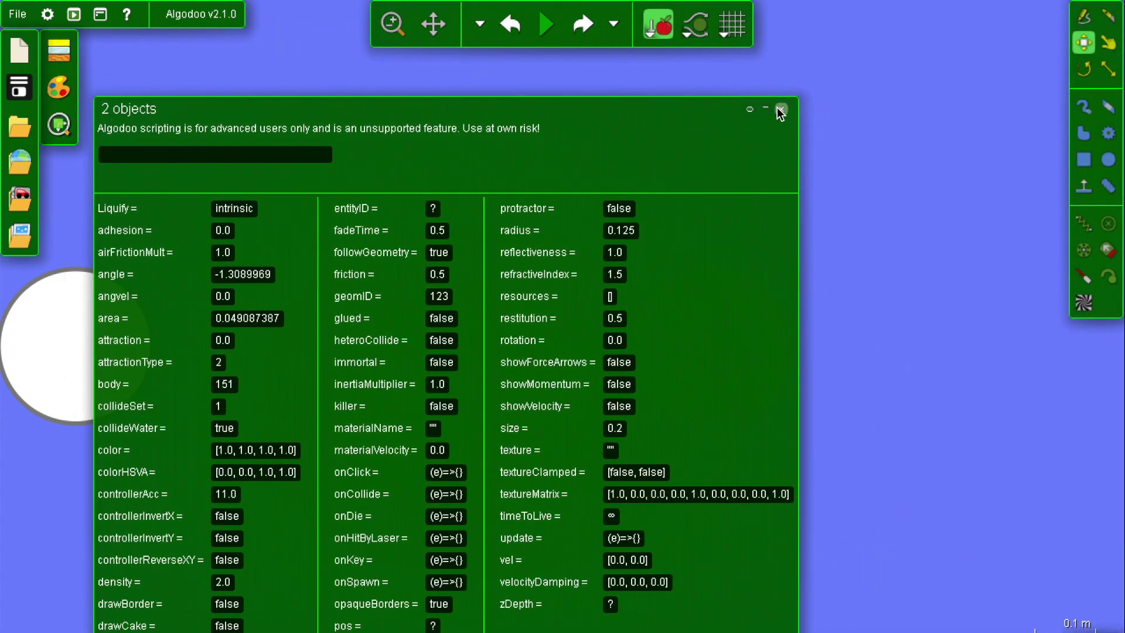
{"action": "left_click", "coordinate": [781, 111]}
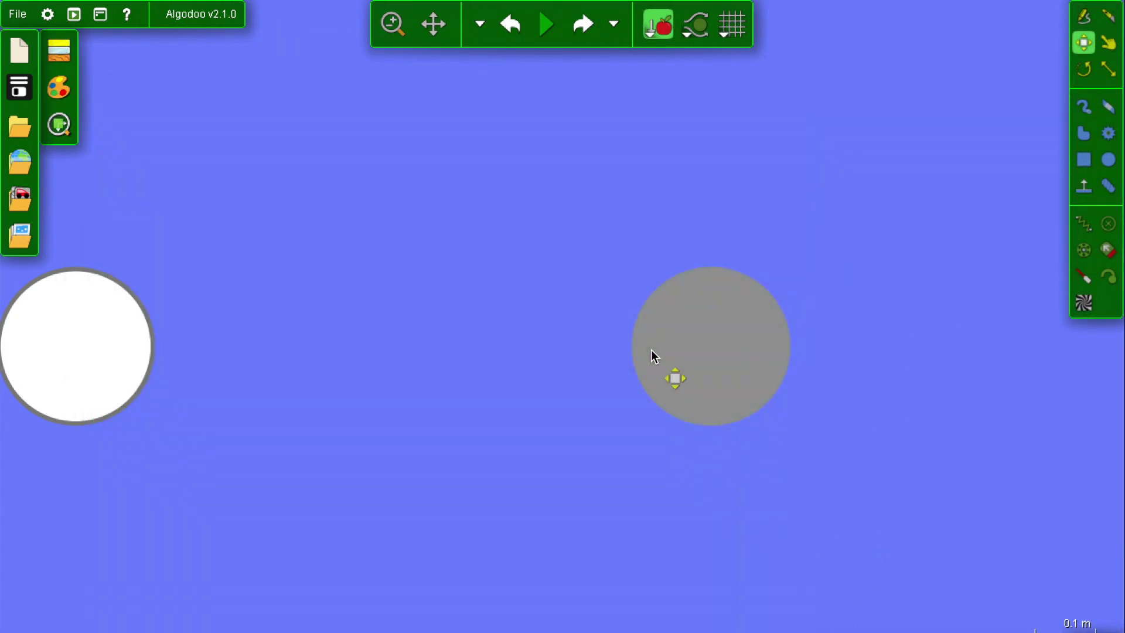
{"action": "right_click", "coordinate": [652, 350]}
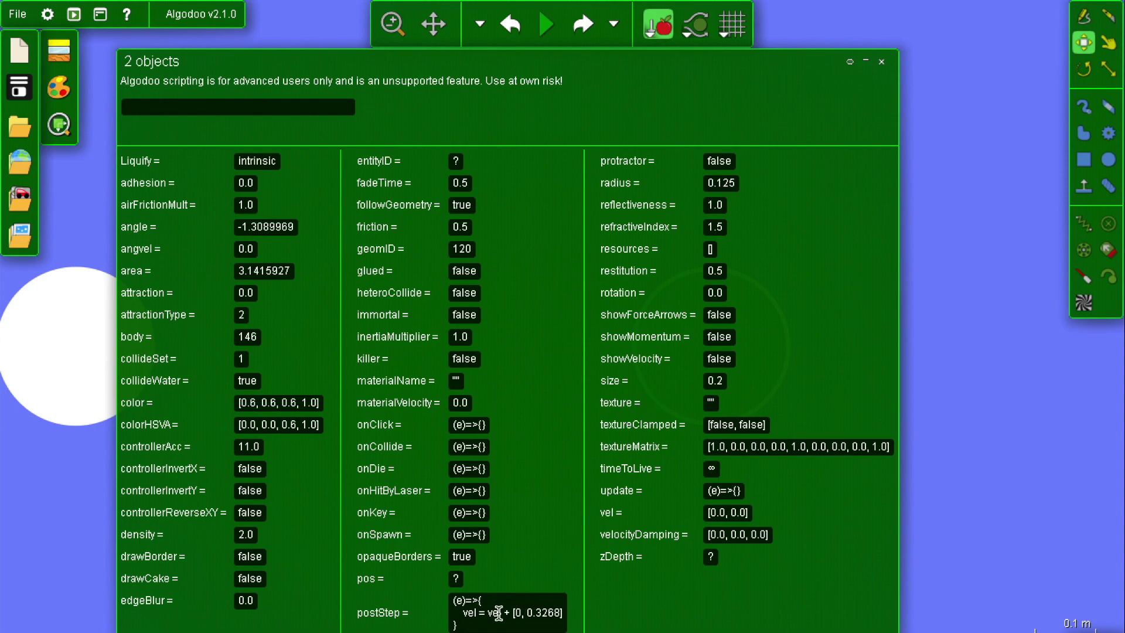
{"action": "right_click", "coordinate": [818, 436]}
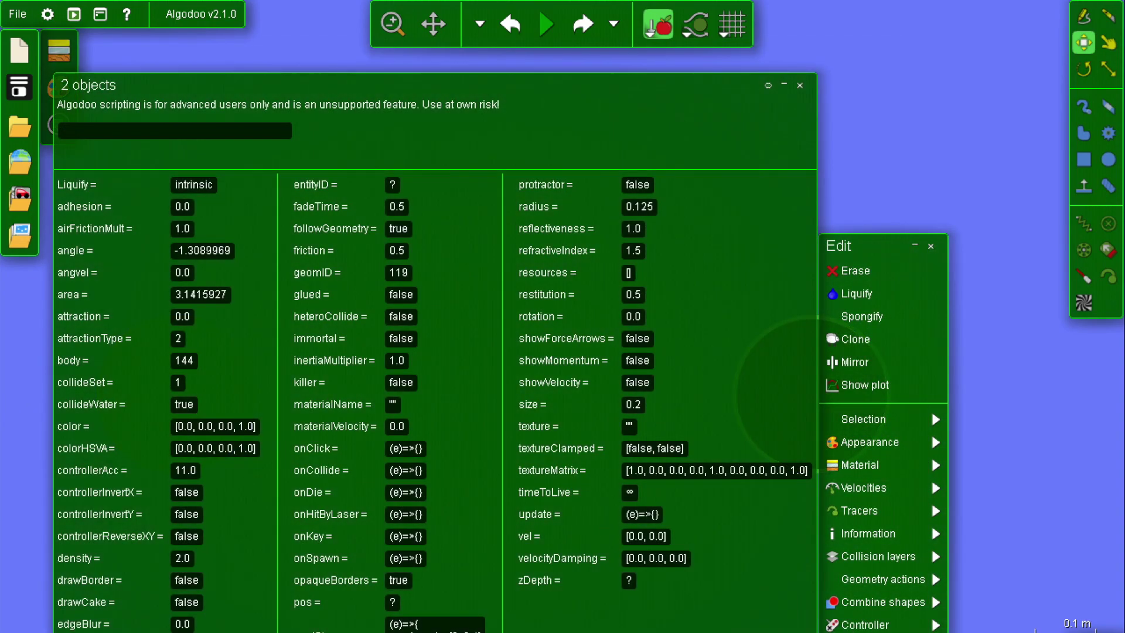
{"action": "key", "text": "Escape"}
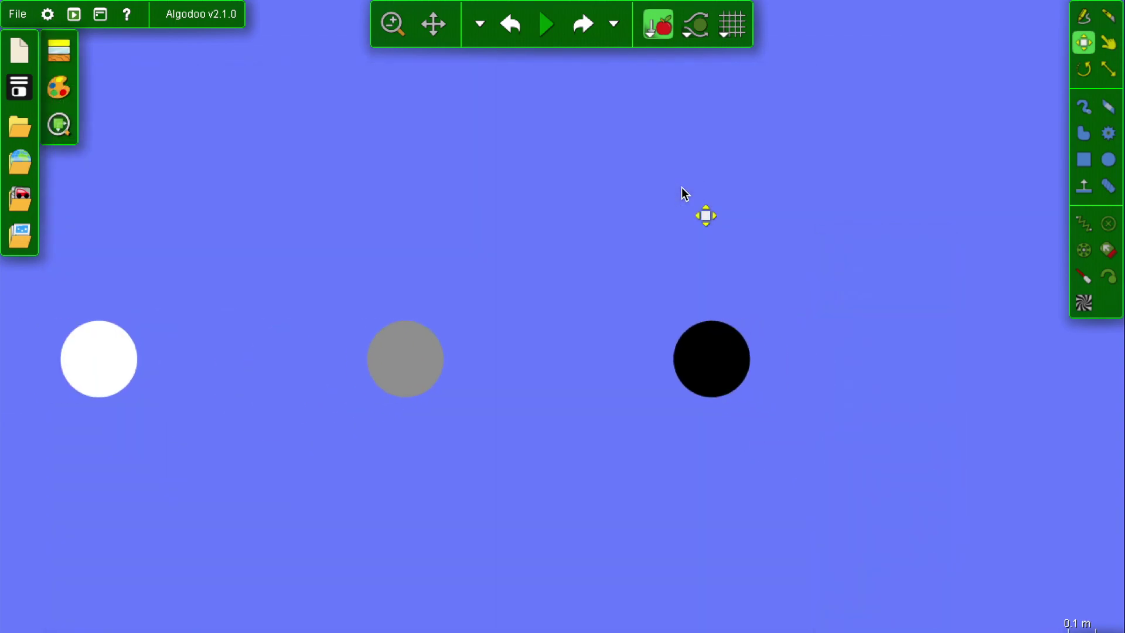
Run the simulation briefly, then rewind it to the starting state.
{"action": "scroll", "coordinate": [682, 188], "scroll_direction": "down", "scroll_amount": 5}
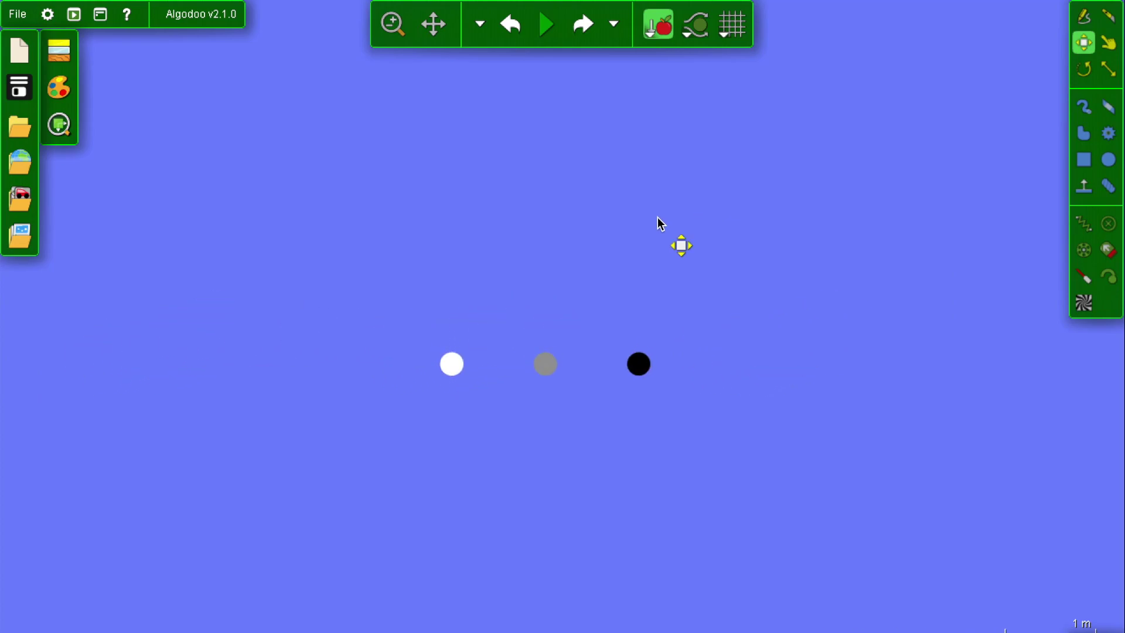
{"action": "key", "text": "space"}
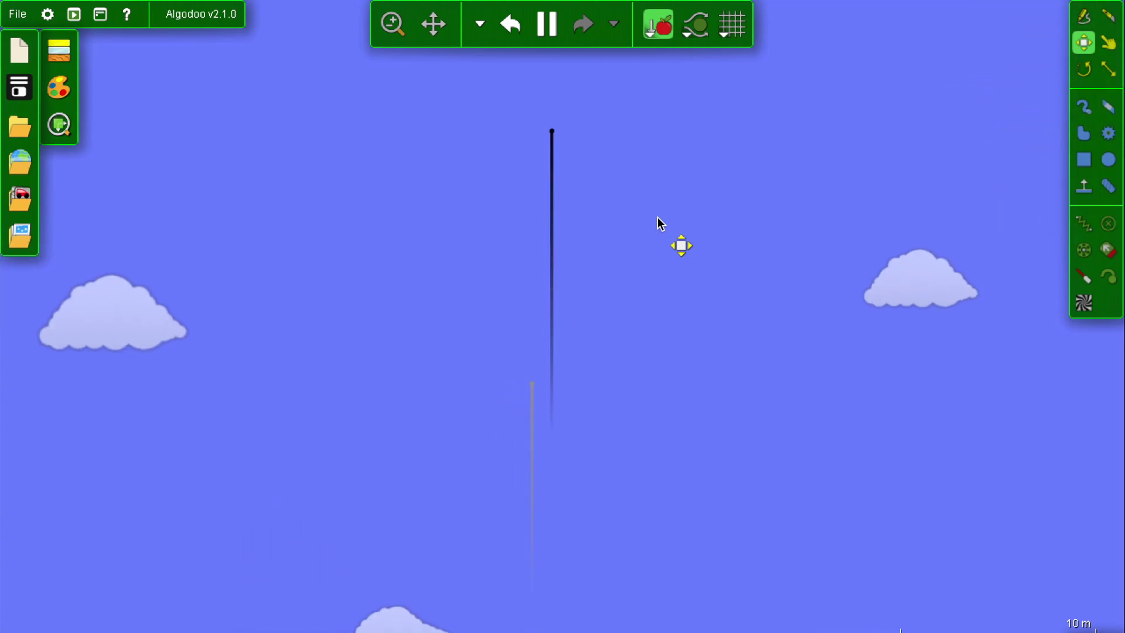
{"action": "key", "text": "ctrl+z"}
{"action": "scroll", "coordinate": [659, 221], "scroll_direction": "up", "scroll_amount": 3}
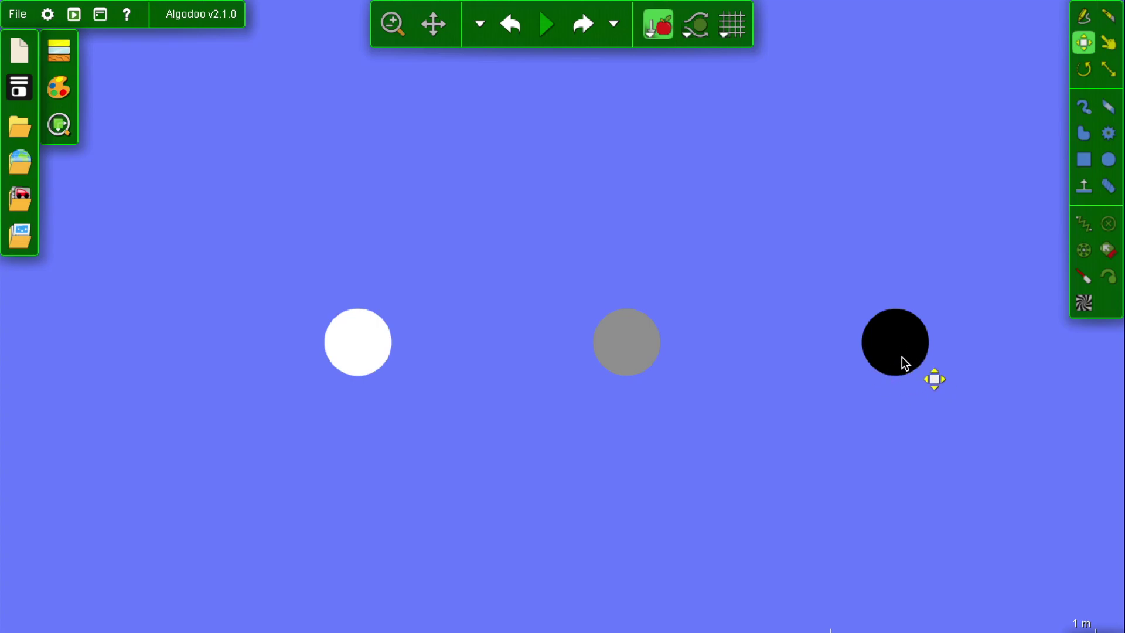
Record the white marble's speed-over-time plot during a run, then close the plot.
{"action": "key", "text": "Right"}
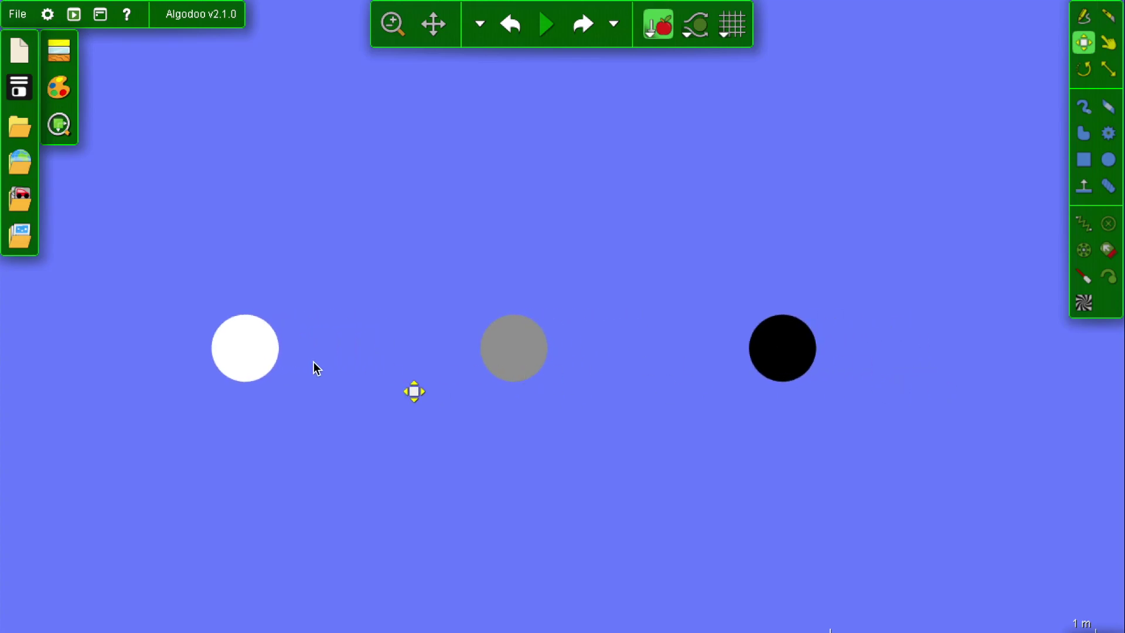
{"action": "right_click", "coordinate": [241, 358]}
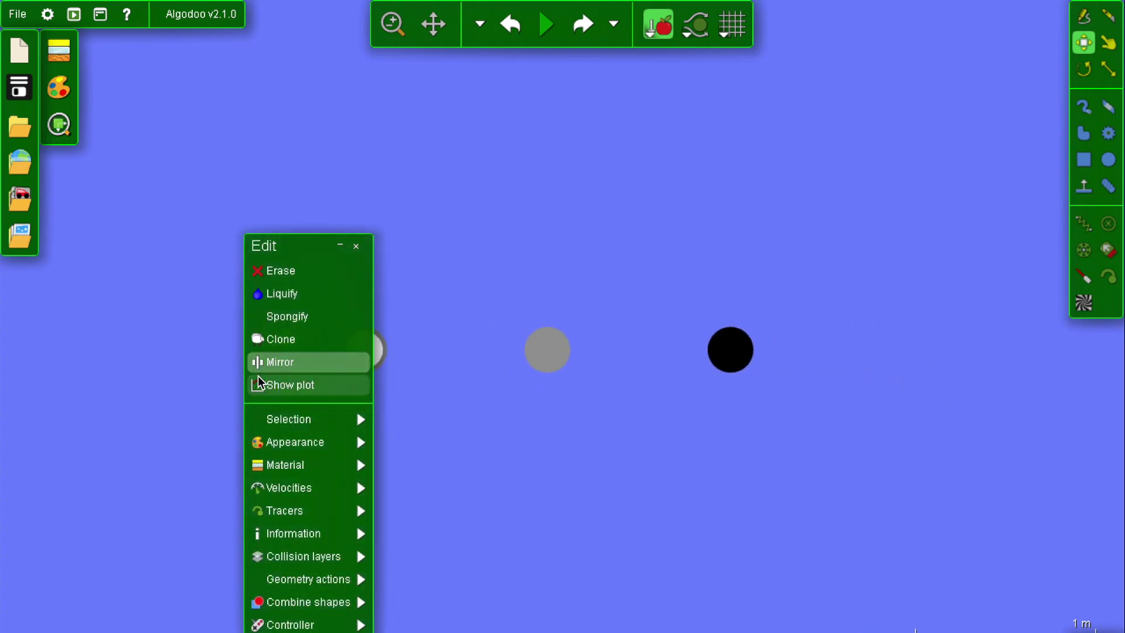
{"action": "left_click", "coordinate": [258, 385]}
{"action": "left_click", "coordinate": [549, 155]}
{"action": "left_click_drag", "start_coordinate": [549, 156], "coordinate": [263, 281]}
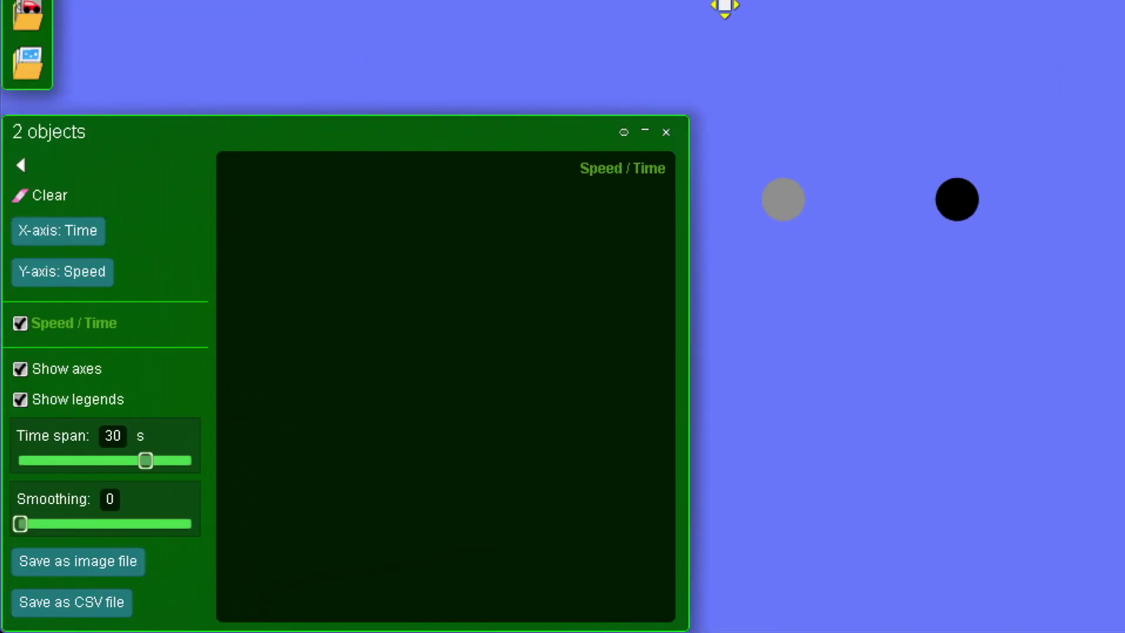
{"action": "key", "text": "space"}
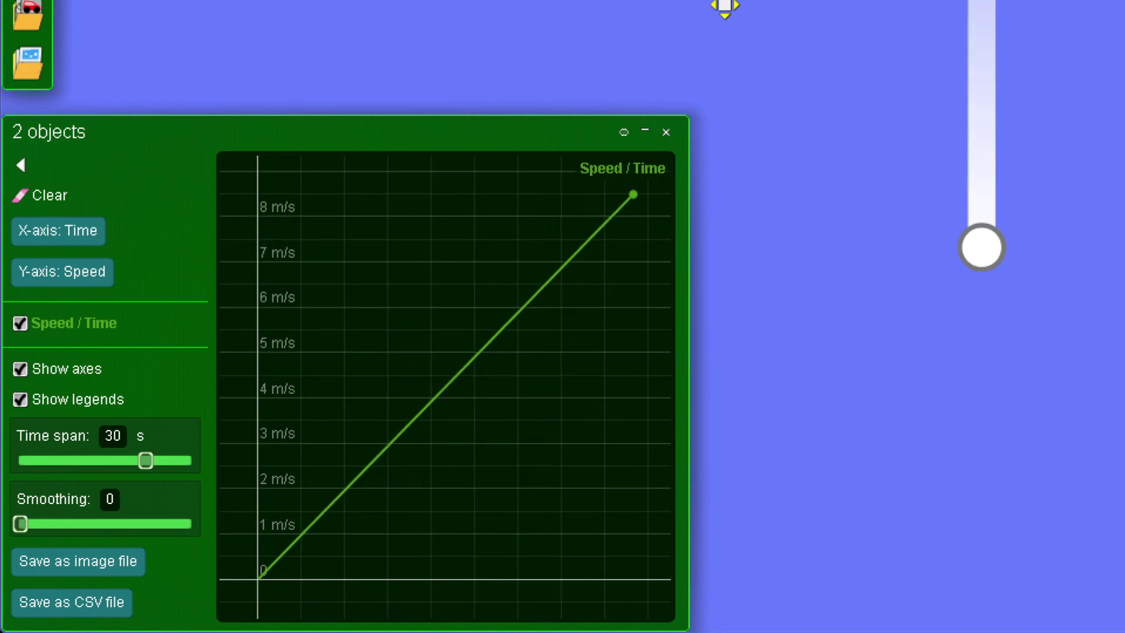
{"action": "mouse_move", "coordinate": [452, 476]}
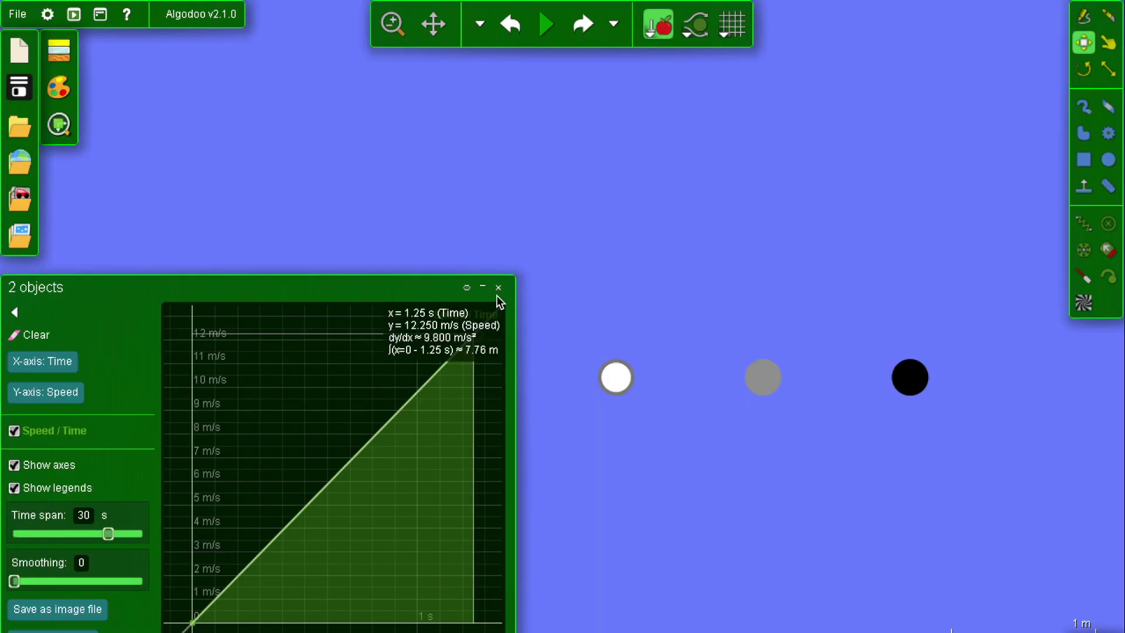
{"action": "left_click", "coordinate": [662, 134]}
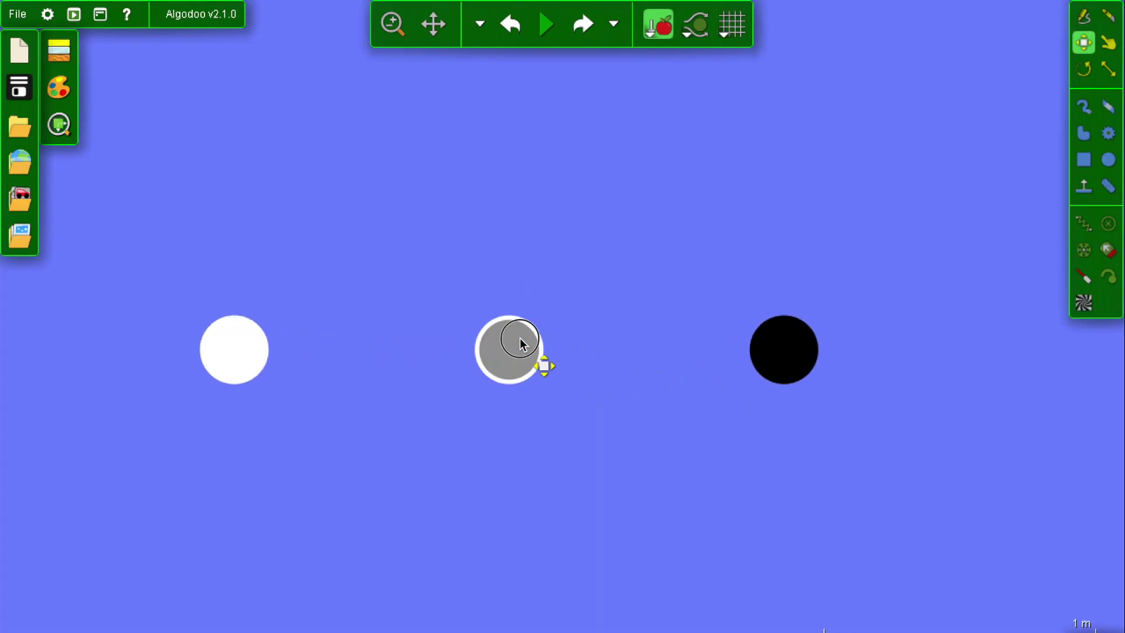
Record the grey marble's speed-over-time plot during a run, then close it.
{"action": "right_click", "coordinate": [519, 345]}
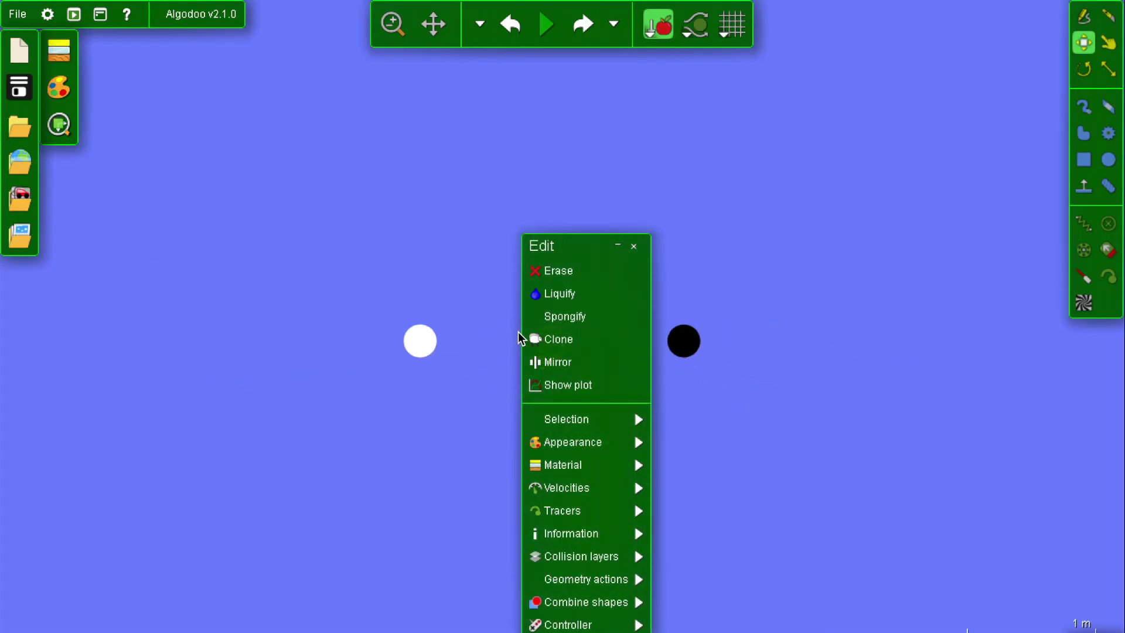
{"action": "left_click", "coordinate": [536, 384]}
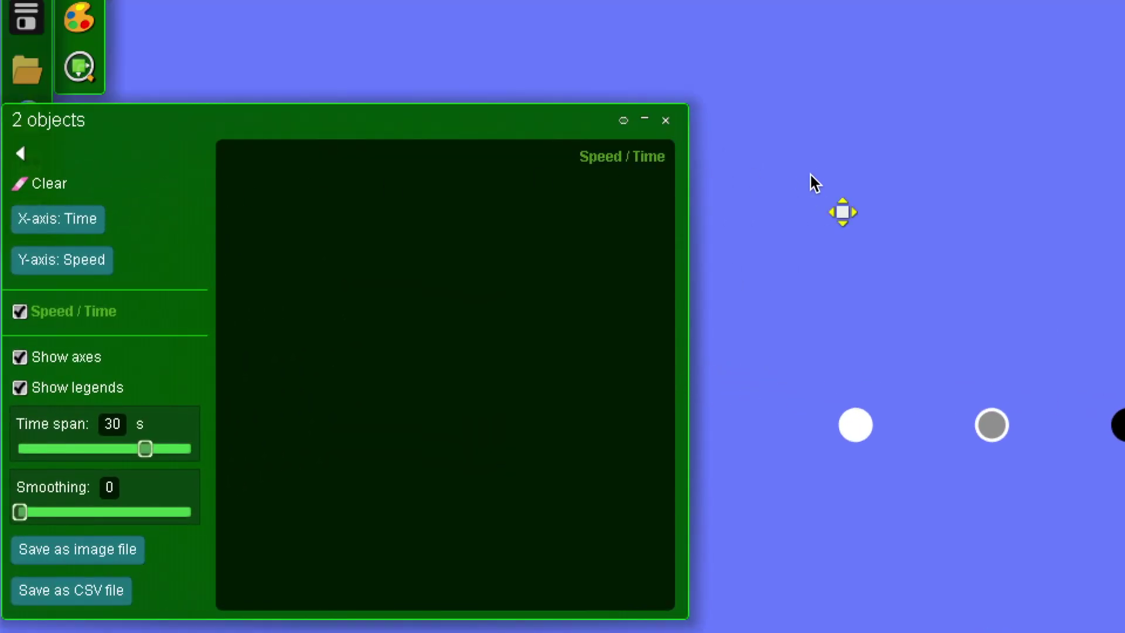
{"action": "key", "text": "space"}
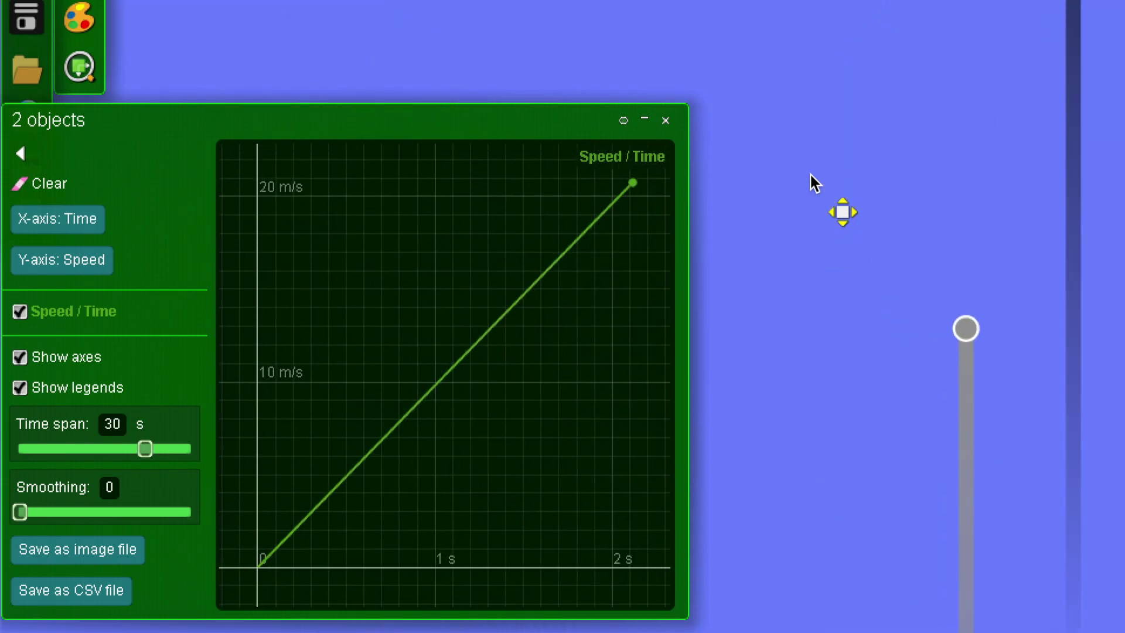
{"action": "mouse_move", "coordinate": [411, 360]}
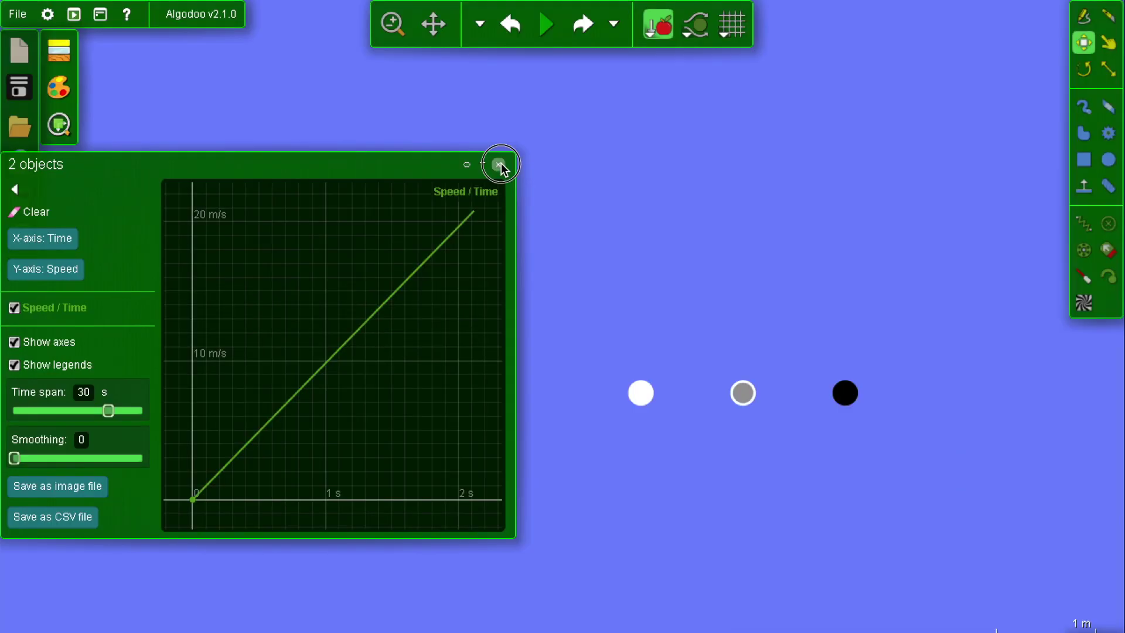
{"action": "left_click", "coordinate": [666, 120]}
Plot the black marble's speed over time, moving the plot left, and run the simulation.
{"action": "right_click", "coordinate": [846, 394]}
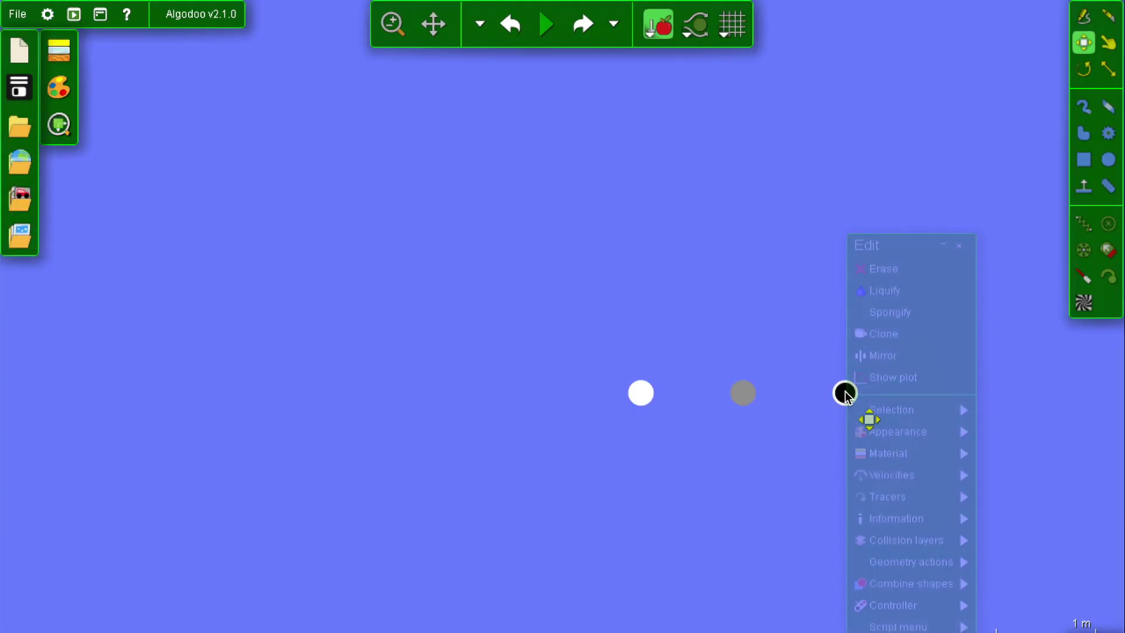
{"action": "left_click", "coordinate": [892, 385]}
{"action": "left_click_drag", "start_coordinate": [443, 164], "coordinate": [173, 277]}
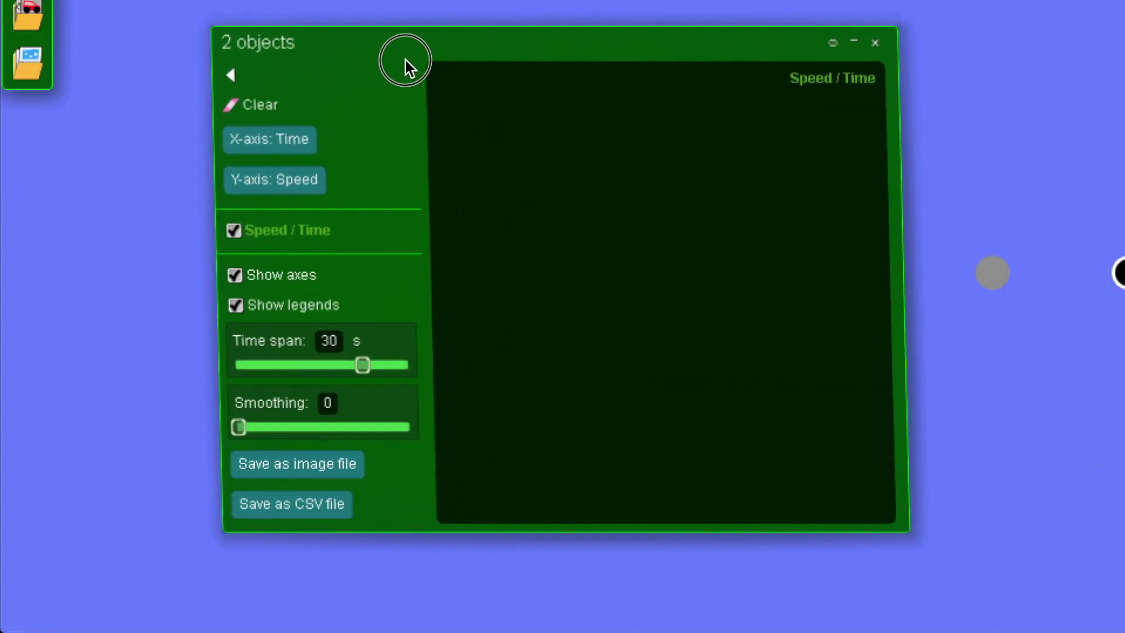
{"action": "left_click_drag", "start_coordinate": [233, 119], "coordinate": [189, 128]}
{"action": "key", "text": "space"}
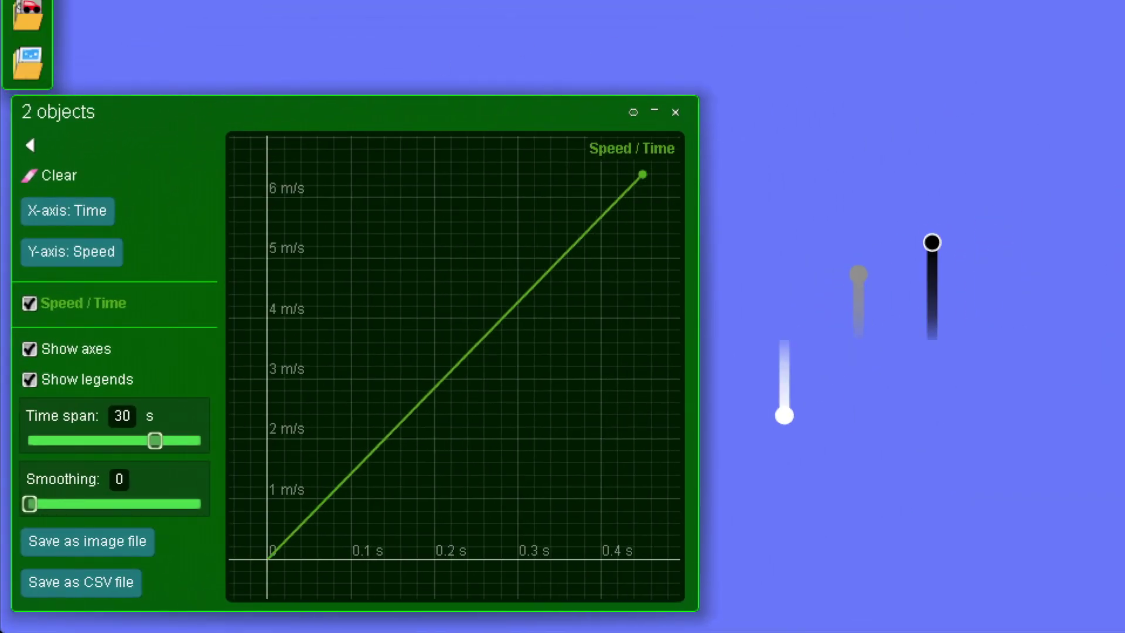
{"action": "mouse_move", "coordinate": [542, 310]}
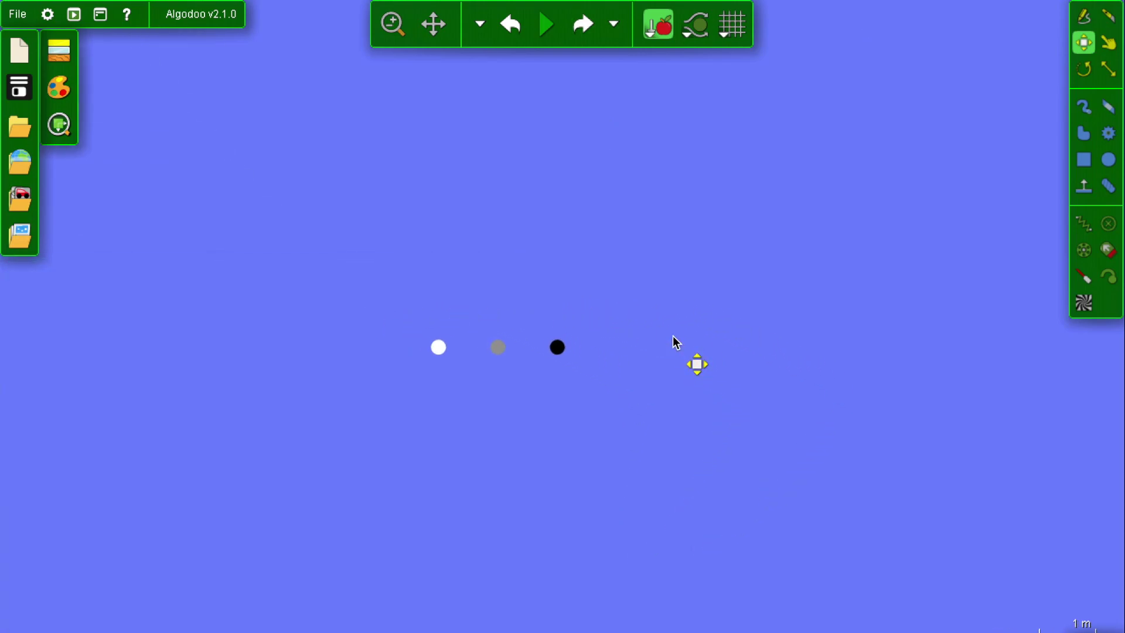
Select the grey and black marbles together and close their script properties.
{"action": "scroll", "coordinate": [545, 360], "scroll_direction": "up", "scroll_amount": 3}
{"action": "left_click_drag", "start_coordinate": [683, 331], "coordinate": [351, 486]}
{"action": "right_click", "coordinate": [423, 375]}
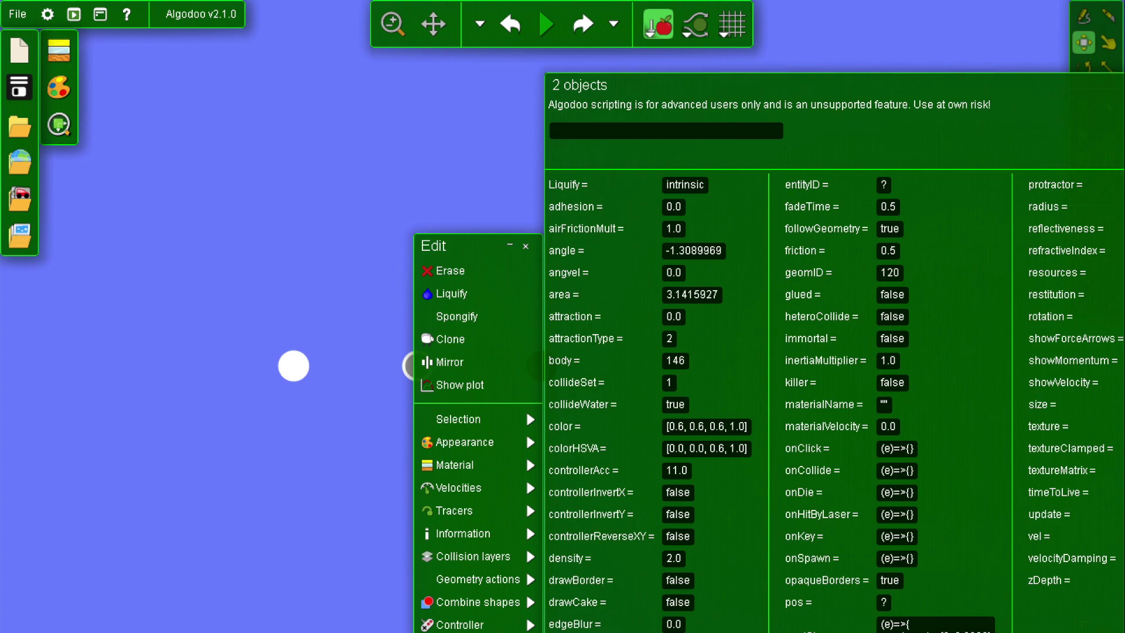
{"action": "left_click", "coordinate": [457, 419]}
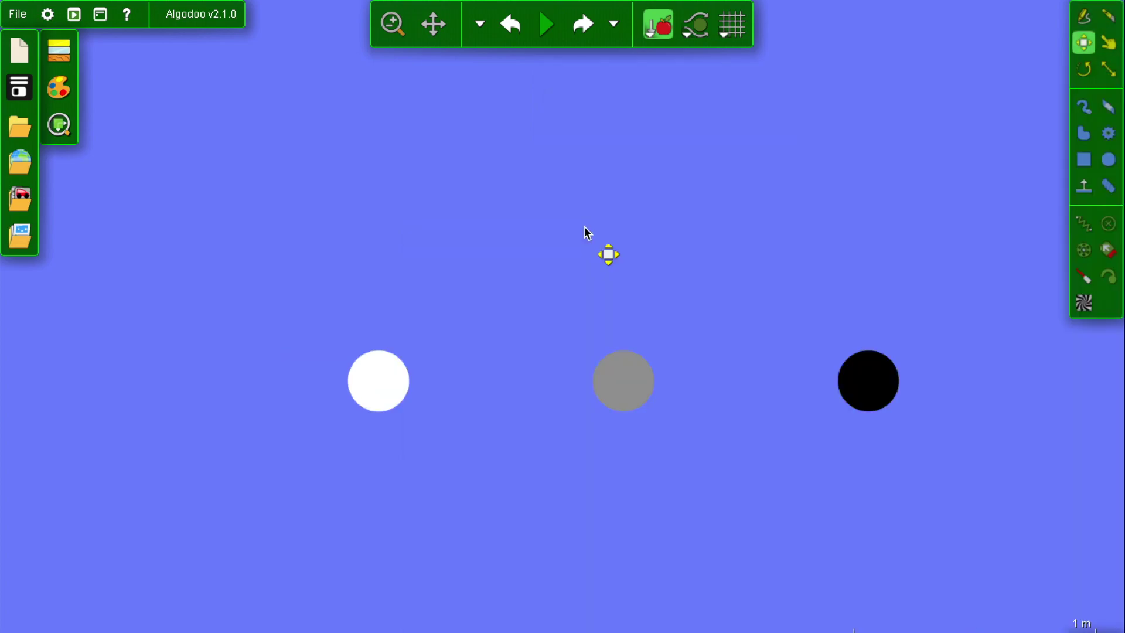
{"action": "scroll", "coordinate": [586, 232], "scroll_direction": "down", "scroll_amount": 2}
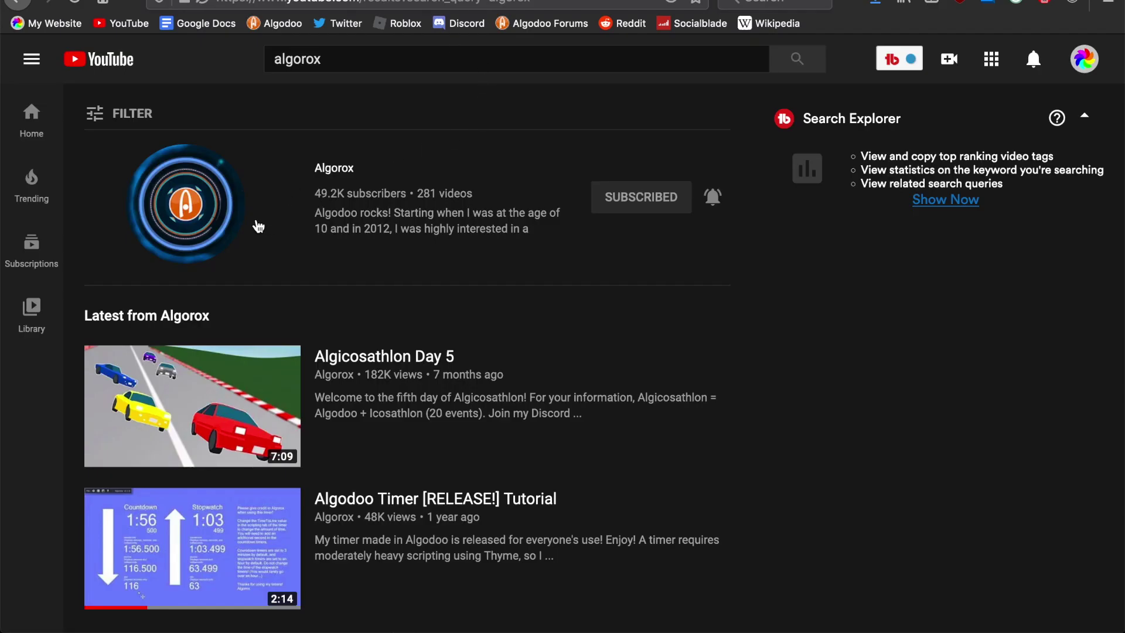
Show the Algorox channel's Videos list on YouTube and scroll through the uploads.
{"action": "left_click", "coordinate": [254, 223]}
{"action": "left_click", "coordinate": [293, 267]}
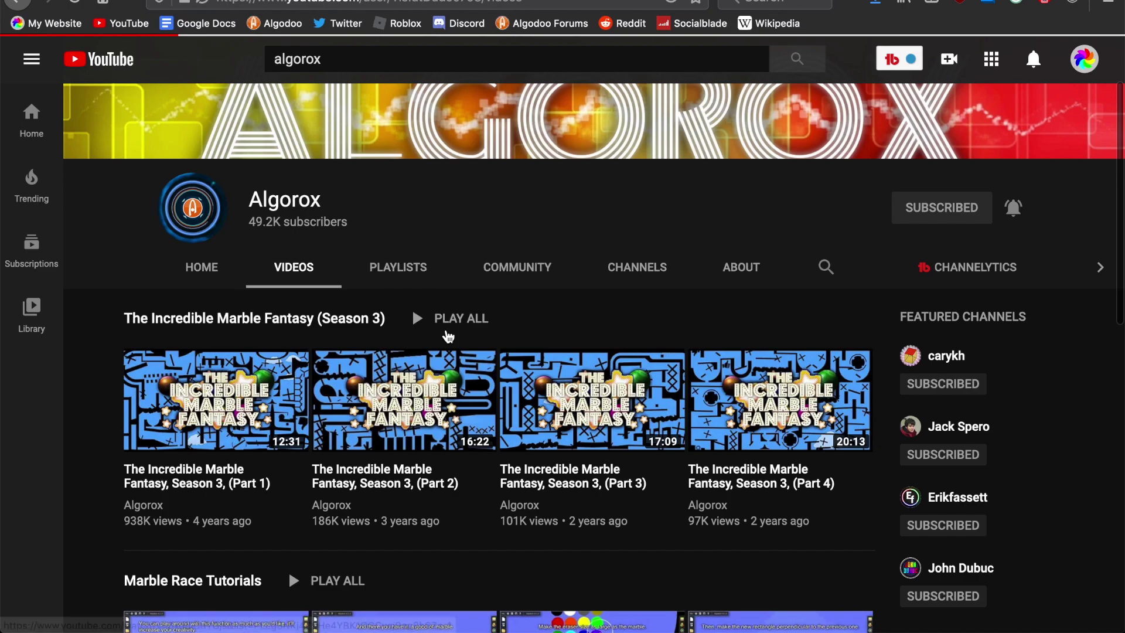
{"action": "scroll", "coordinate": [448, 445], "scroll_direction": "down", "scroll_amount": 2}
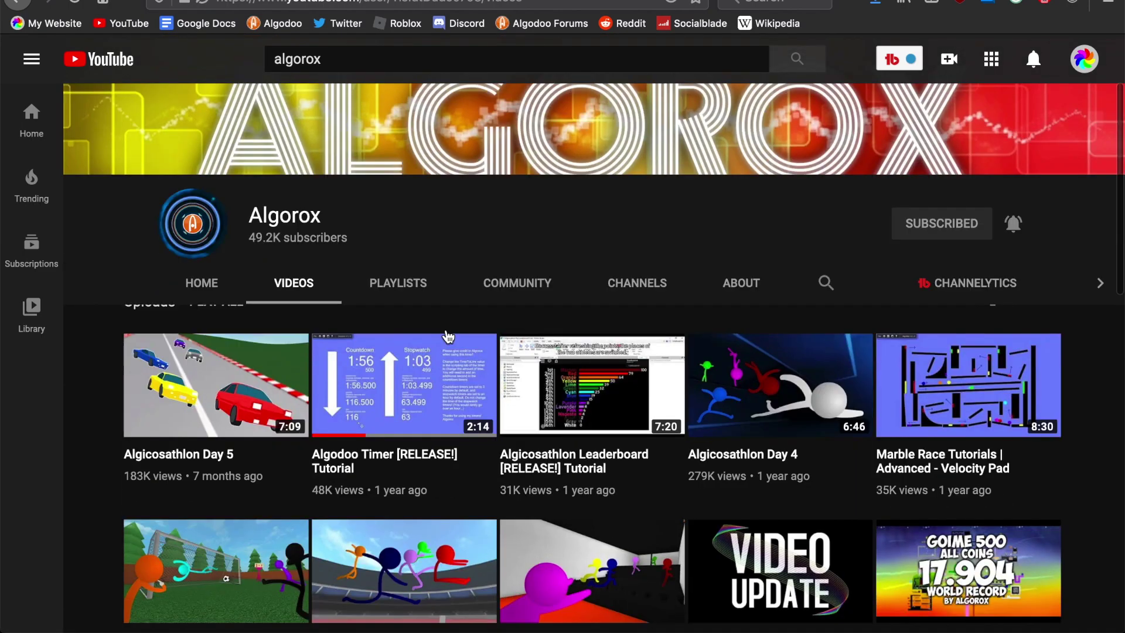
{"action": "scroll", "coordinate": [442, 235], "scroll_direction": "down", "scroll_amount": 3}
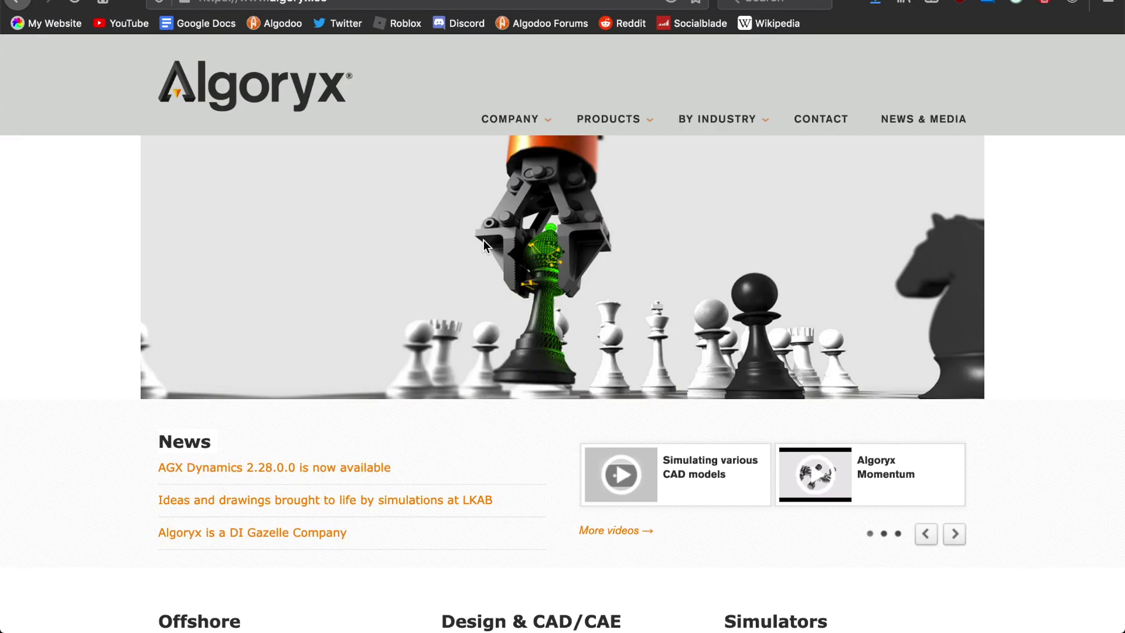
{"action": "scroll", "coordinate": [484, 240], "scroll_direction": "down", "scroll_amount": 3}
{"action": "scroll", "coordinate": [483, 240], "scroll_direction": "up", "scroll_amount": 3}
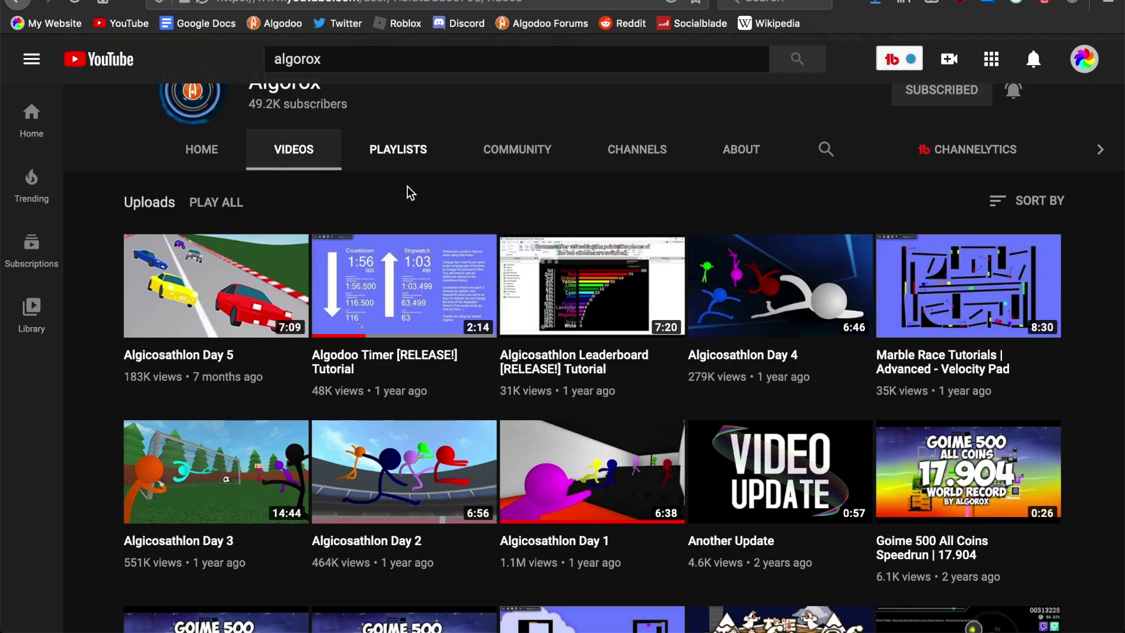
{"action": "scroll", "coordinate": [429, 205], "scroll_direction": "down", "scroll_amount": 2}
{"action": "scroll", "coordinate": [431, 208], "scroll_direction": "down", "scroll_amount": 2}
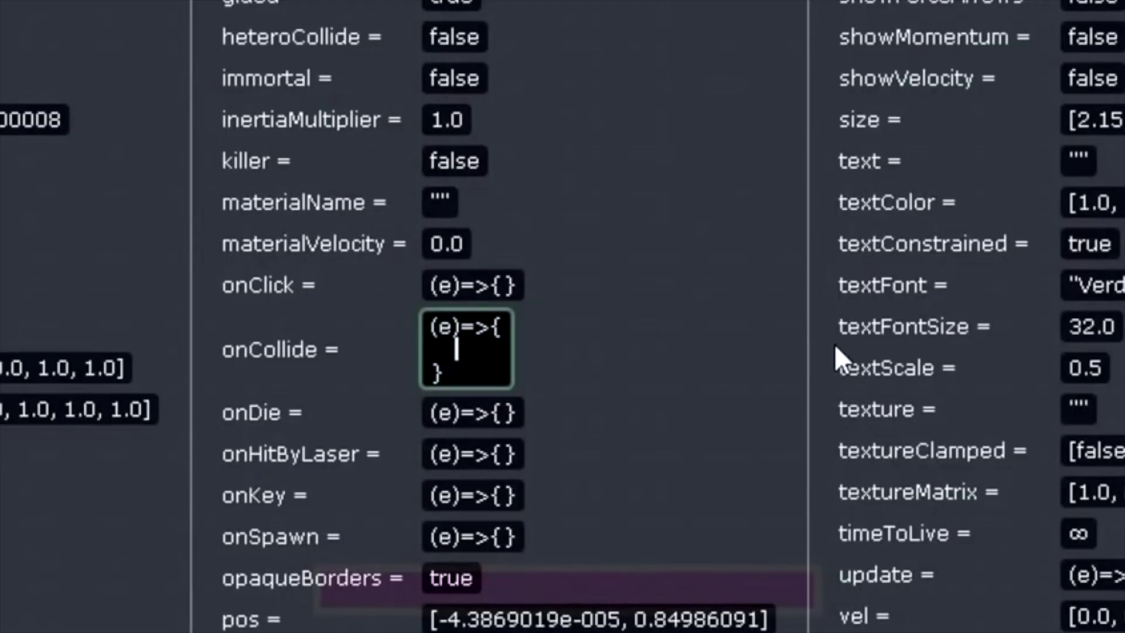
Set the Box's onCollide to e.other.postStep = (e)=>{ vel = vel + [0, 0.4] } and commit it.
{"action": "type", "text": "e.other.postStep = "}
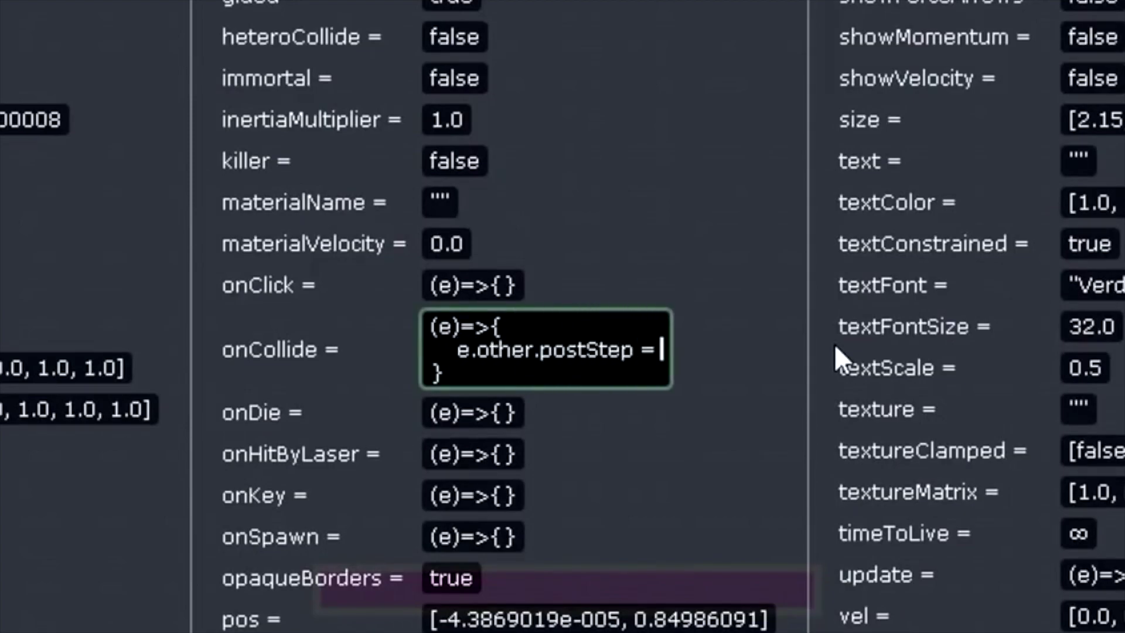
{"action": "type", "text": "(e)=>{"}
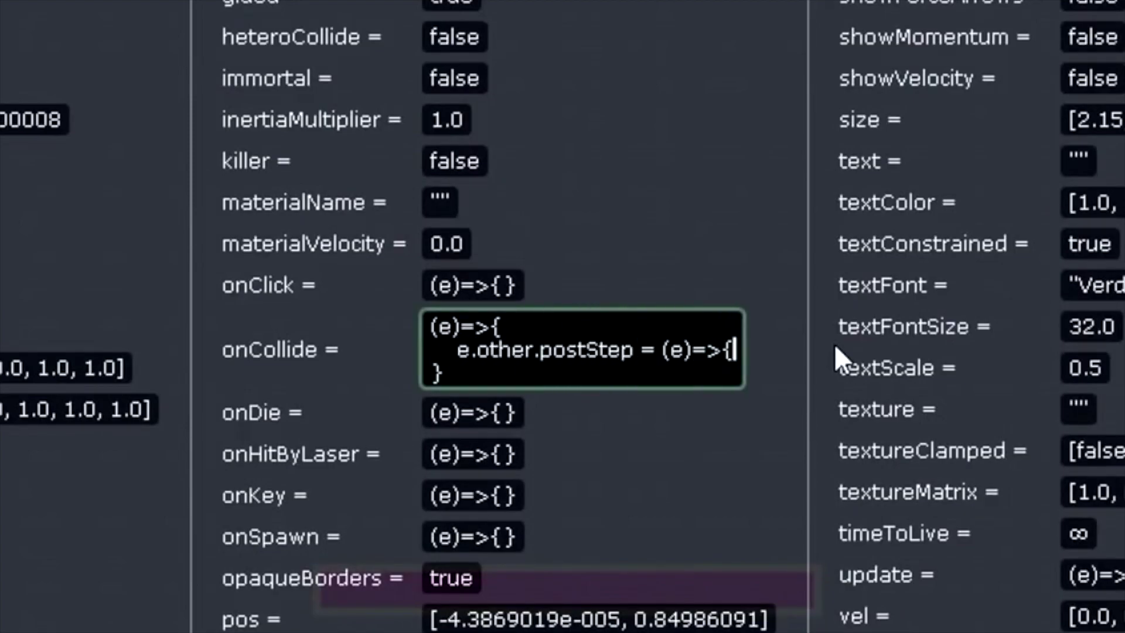
{"action": "key", "text": "Return"}
{"action": "type", "text": "vel = vel + [0.4"}
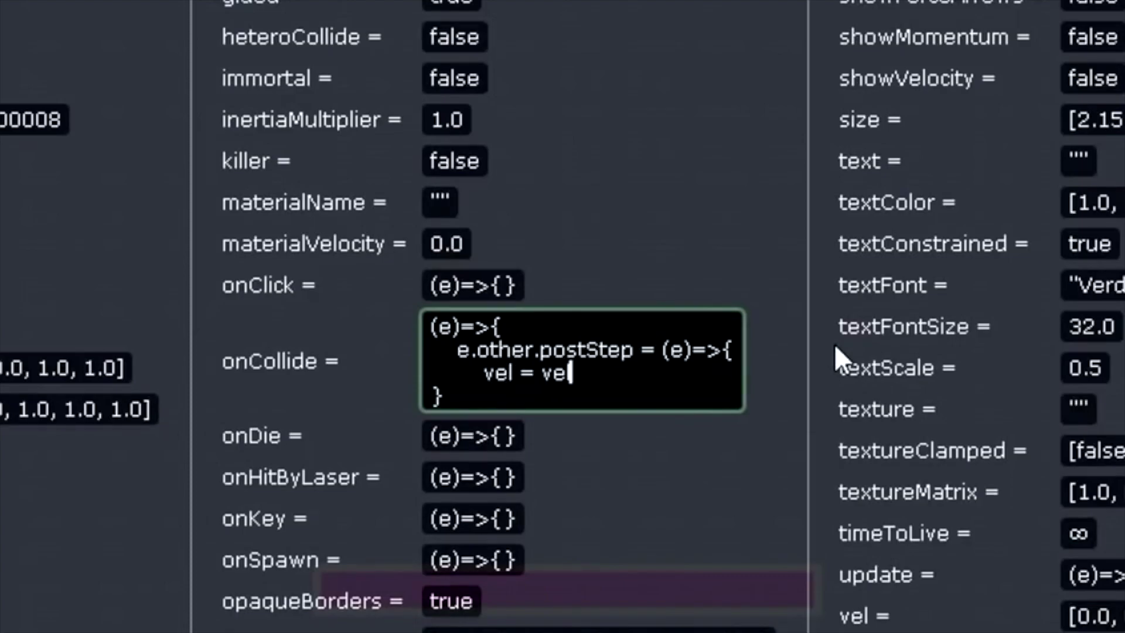
{"action": "key", "text": "BackSpace"}
{"action": "key", "text": "BackSpace"}
{"action": "type", "text": ", 0.4]"}
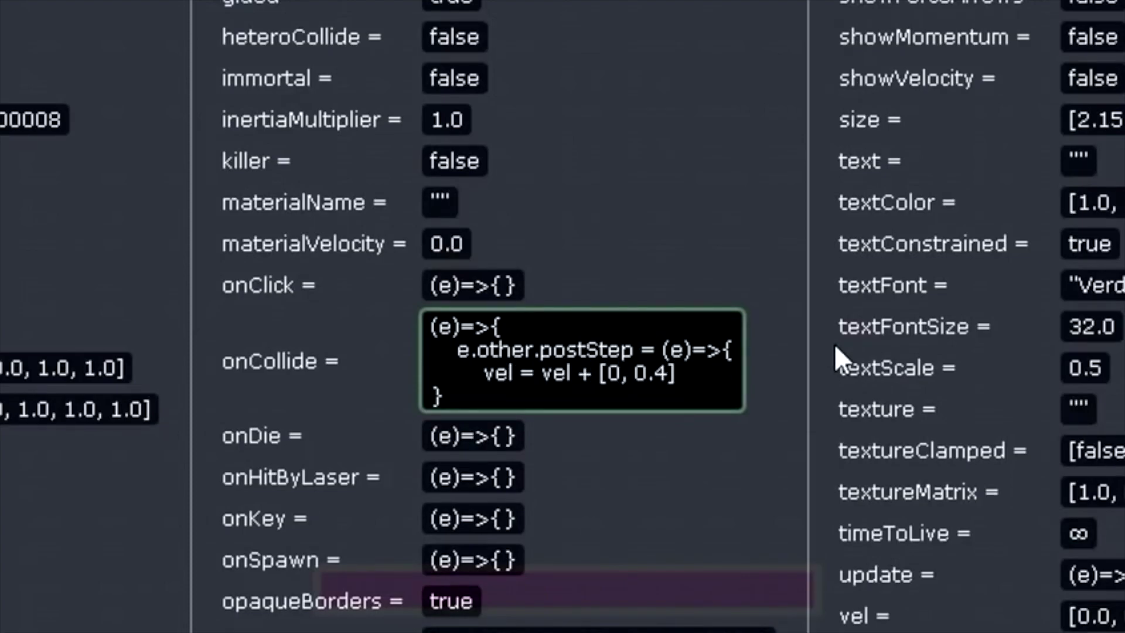
{"action": "key", "text": "Return"}
{"action": "type", "text": "}"}
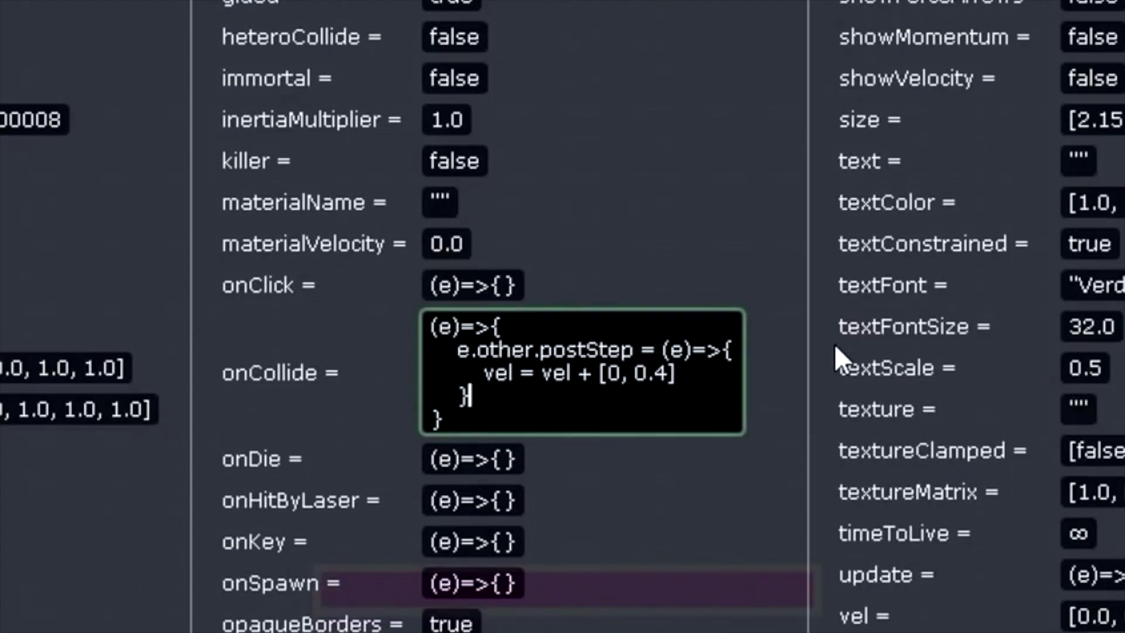
{"action": "left_click", "coordinate": [834, 343]}
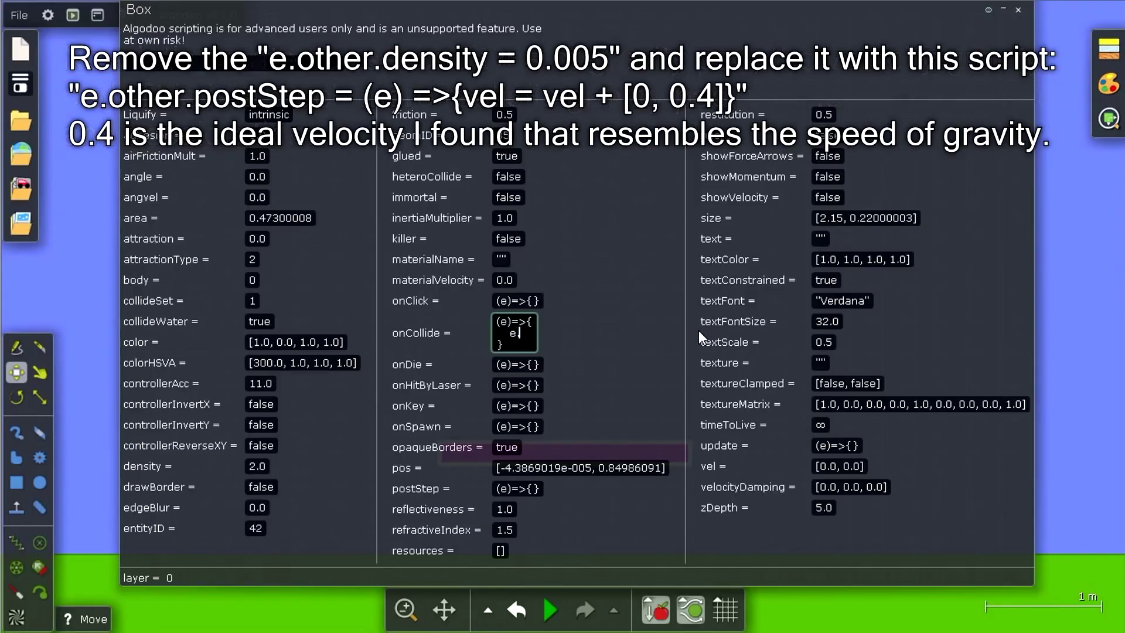
{"action": "type", "text": "other.postStep = (e)"}
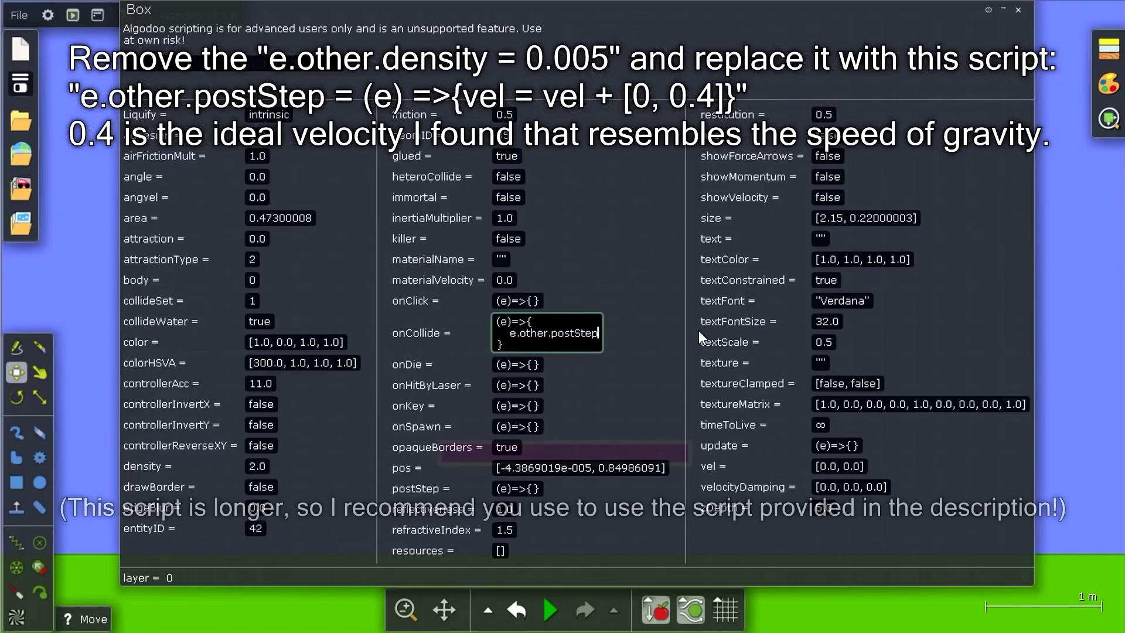
{"action": "type", "text": " =>"}
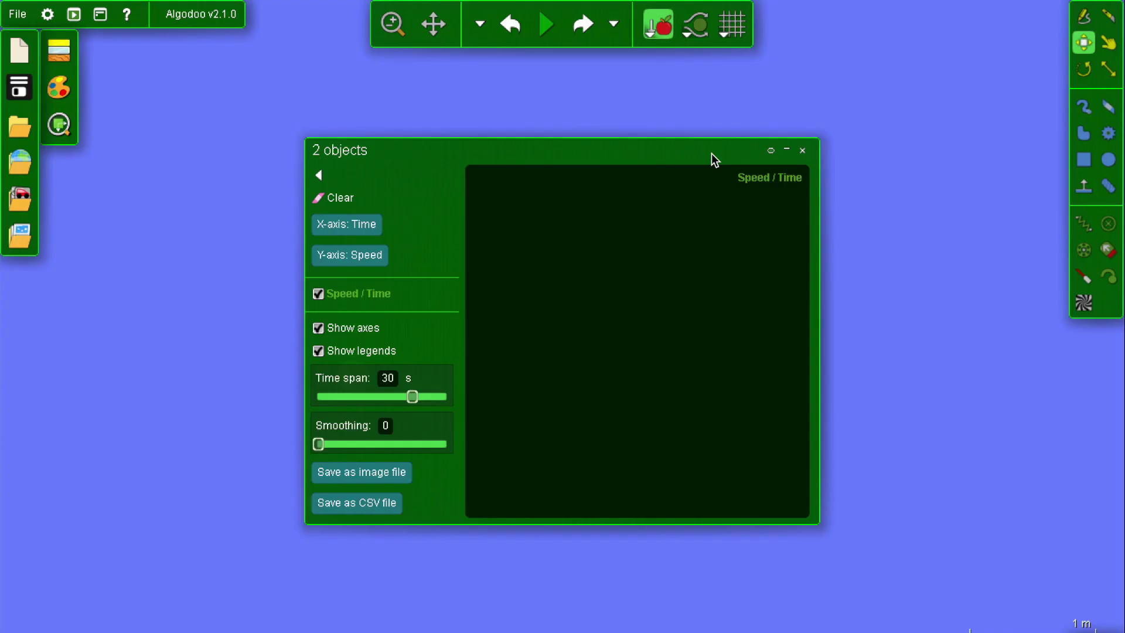
Move the speed graph aside, read values along the curve, undo the run, and close the plot.
{"action": "left_click_drag", "start_coordinate": [707, 153], "coordinate": [356, 139]}
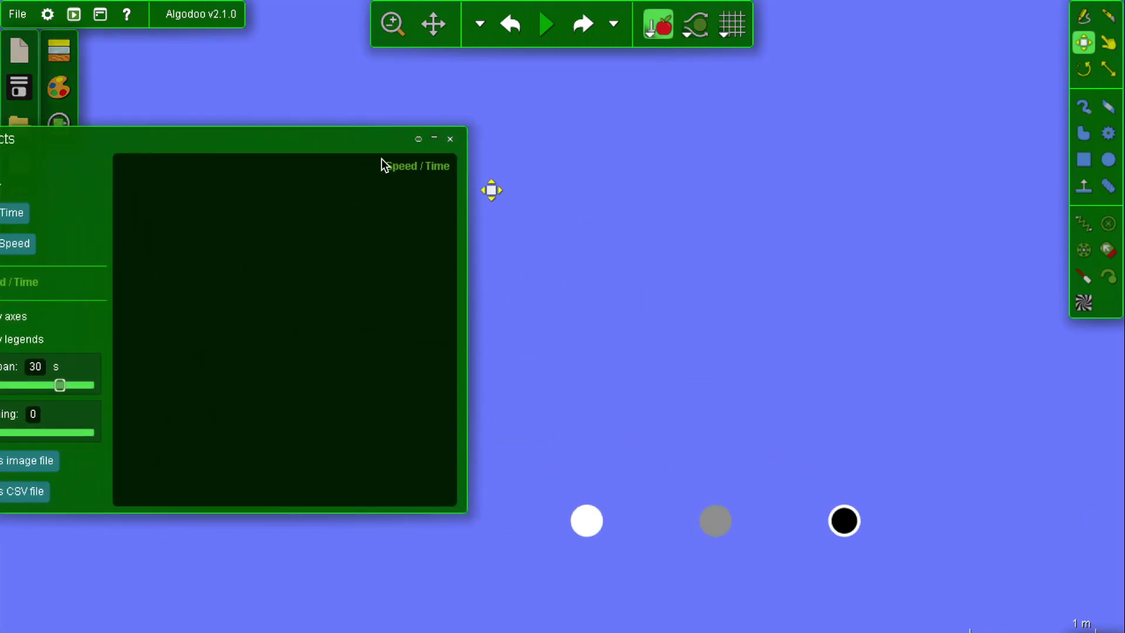
{"action": "left_click_drag", "start_coordinate": [291, 148], "coordinate": [320, 148]}
{"action": "mouse_move", "coordinate": [399, 261]}
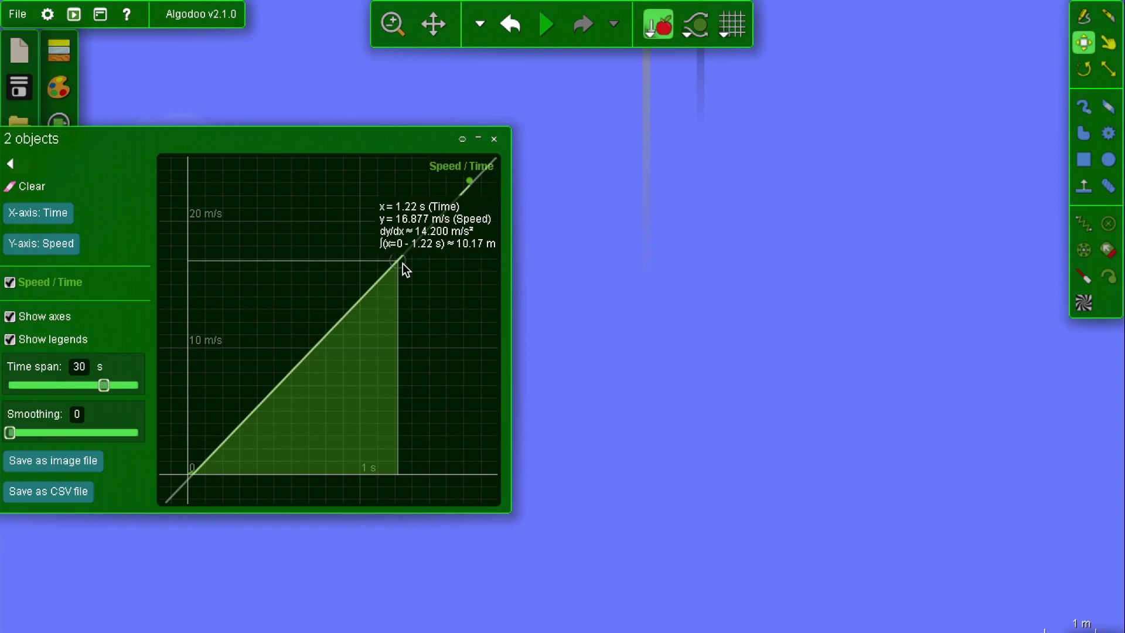
{"action": "key", "text": "ctrl+z"}
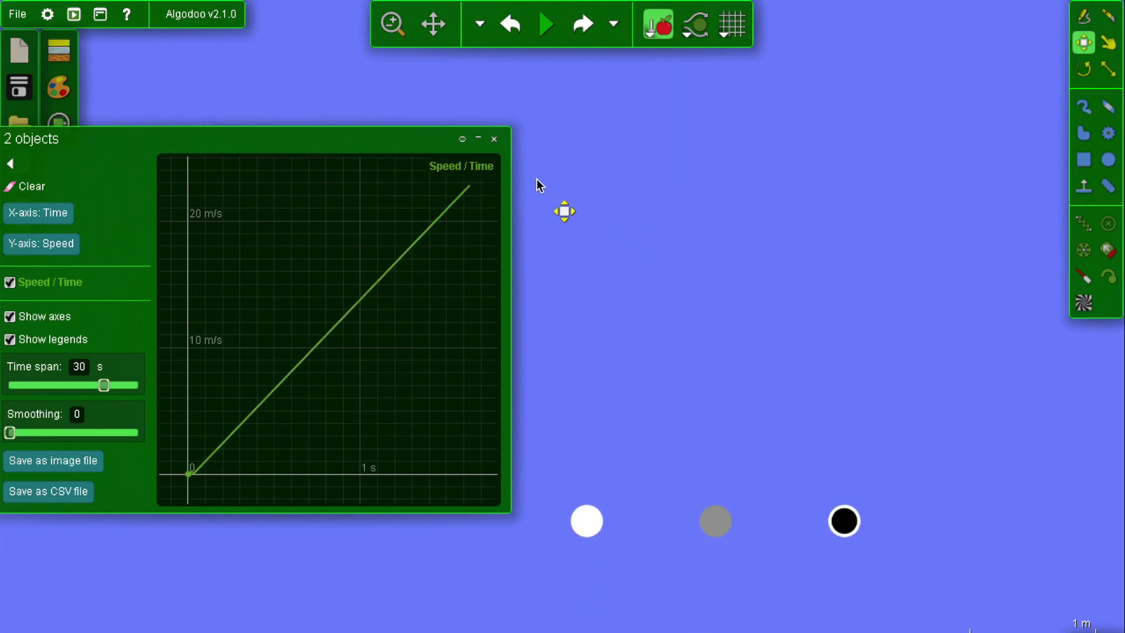
{"action": "left_click", "coordinate": [494, 138]}
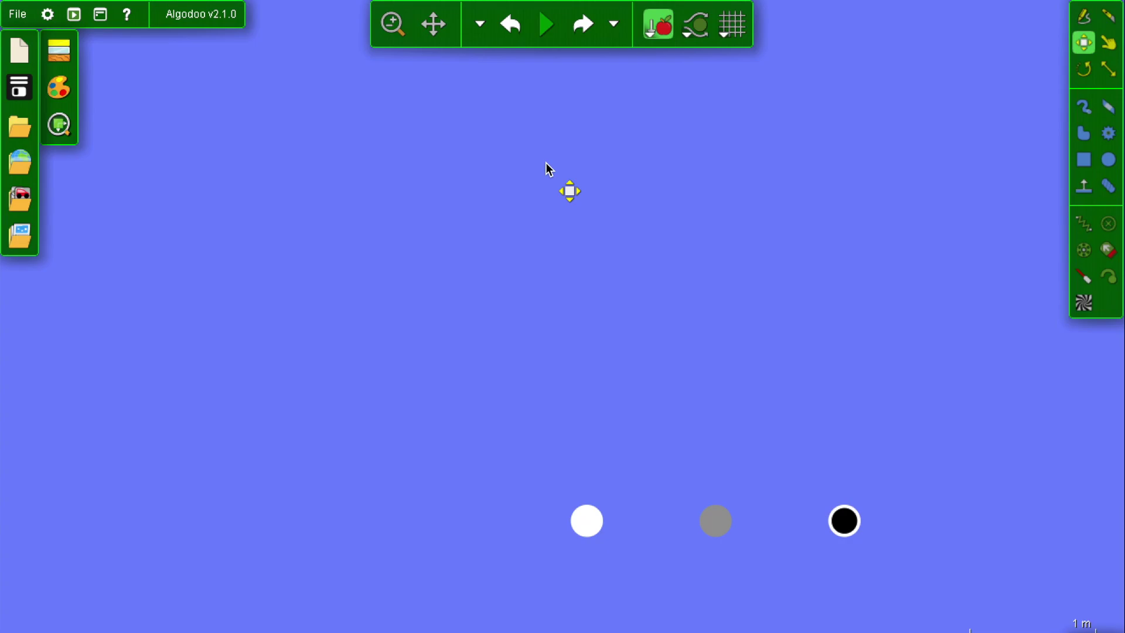
Plot the grey marble's speed, move the plot to the lower left, and start the simulation.
{"action": "scroll", "coordinate": [472, 299], "scroll_direction": "up", "scroll_amount": 2}
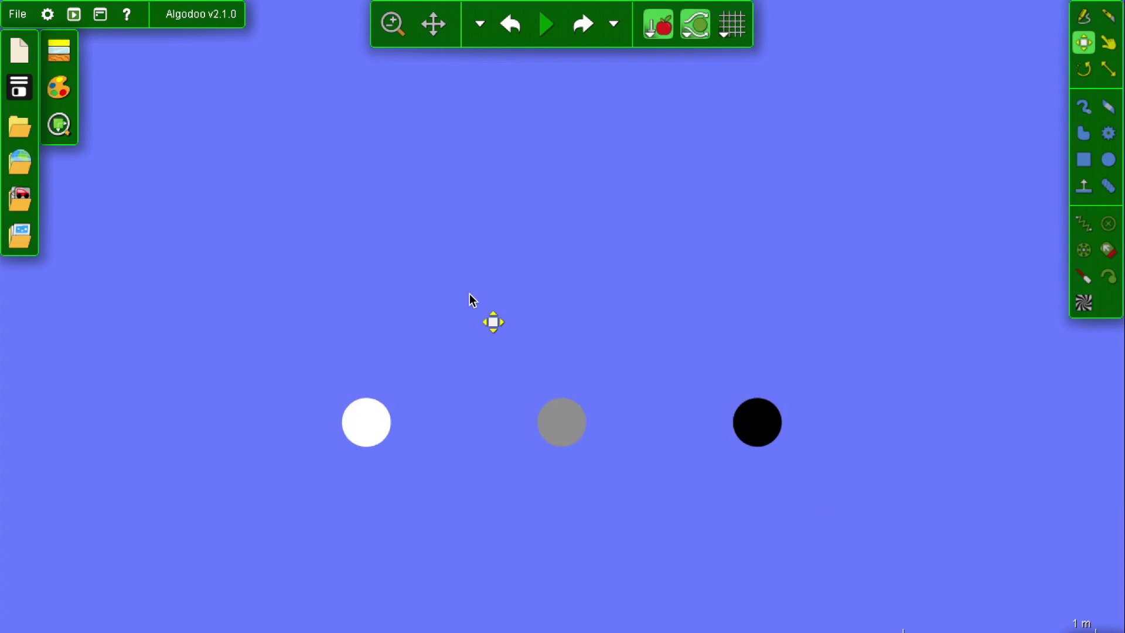
{"action": "right_click", "coordinate": [561, 431]}
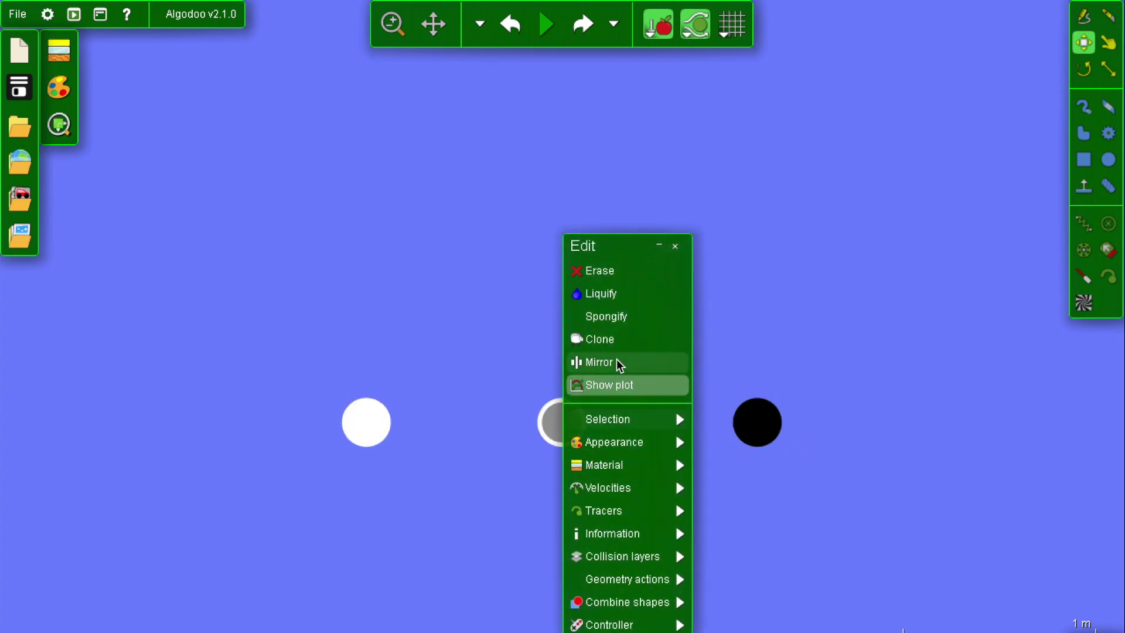
{"action": "left_click", "coordinate": [610, 384]}
{"action": "left_click_drag", "start_coordinate": [394, 252], "coordinate": [158, 327]}
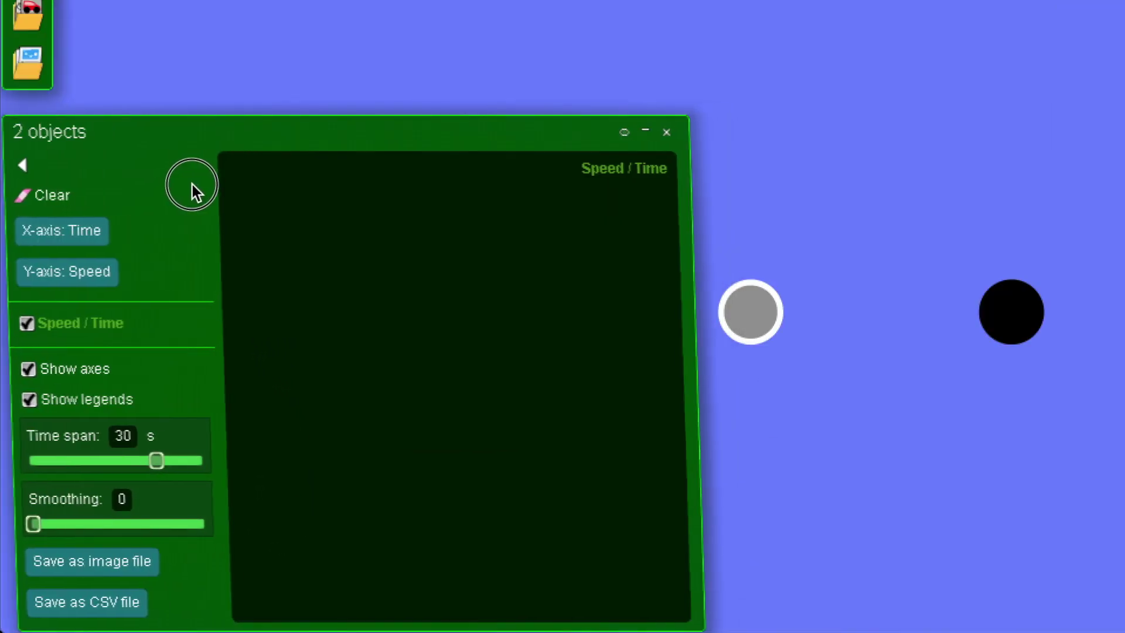
{"action": "key", "text": "space"}
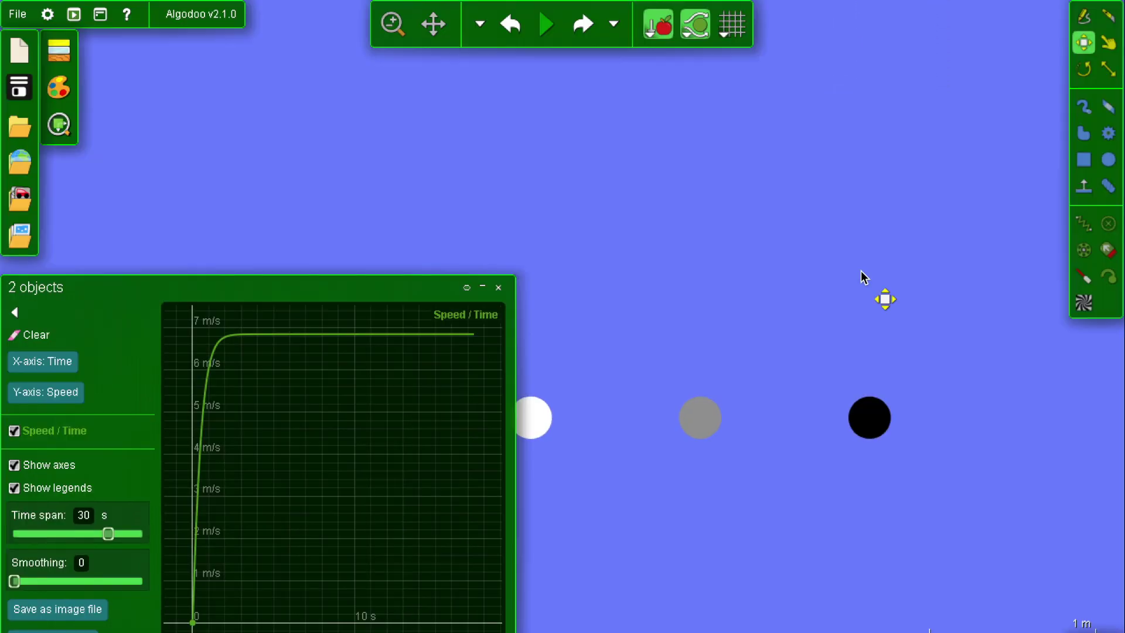
{"action": "left_click", "coordinate": [497, 288]}
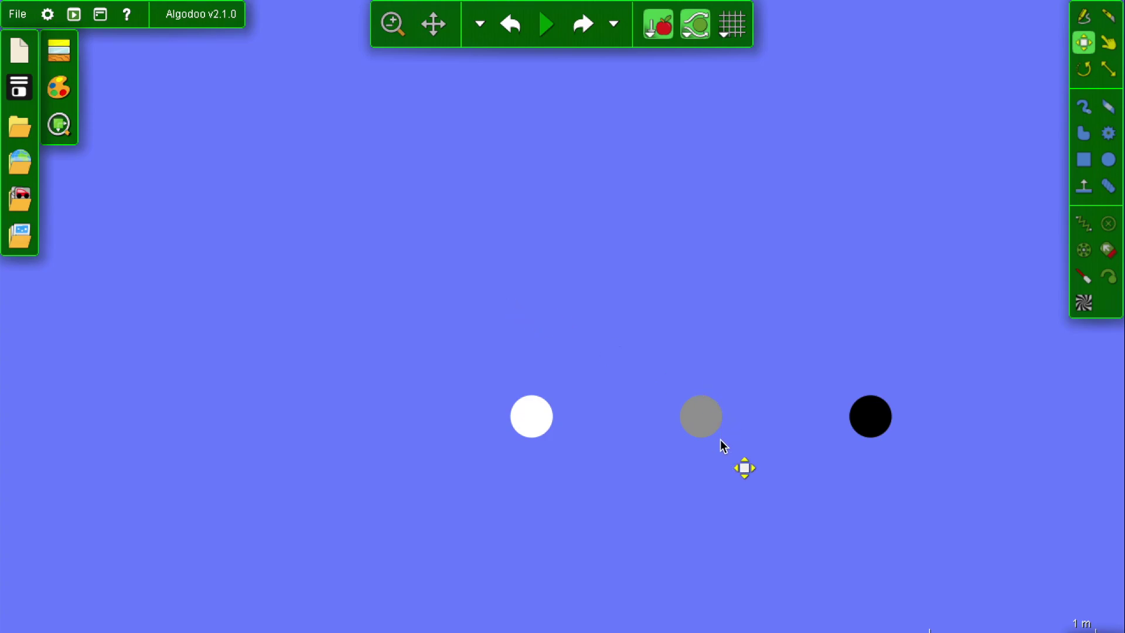
{"action": "right_click", "coordinate": [697, 420]}
{"action": "mouse_move", "coordinate": [754, 448]}
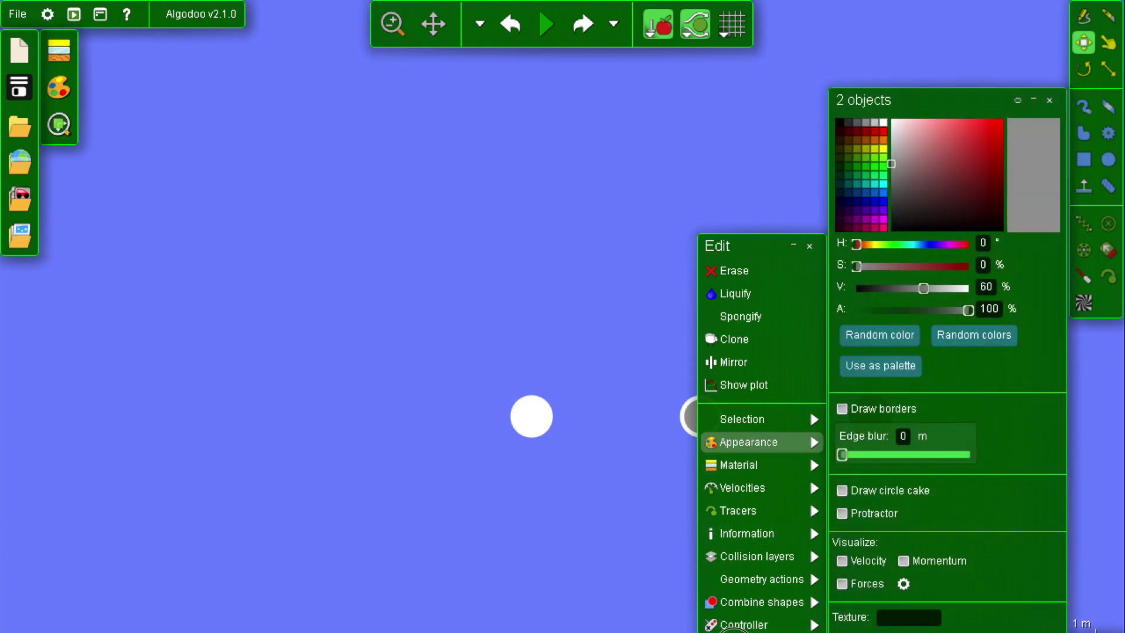
{"action": "left_click", "coordinate": [738, 625]}
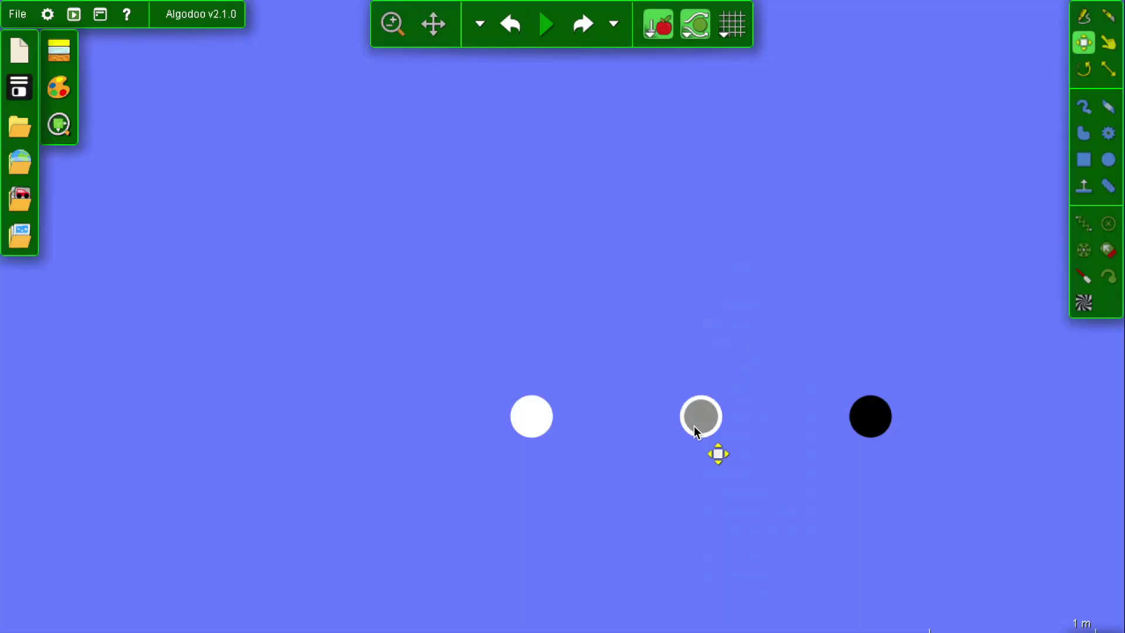
{"action": "right_click", "coordinate": [694, 425]}
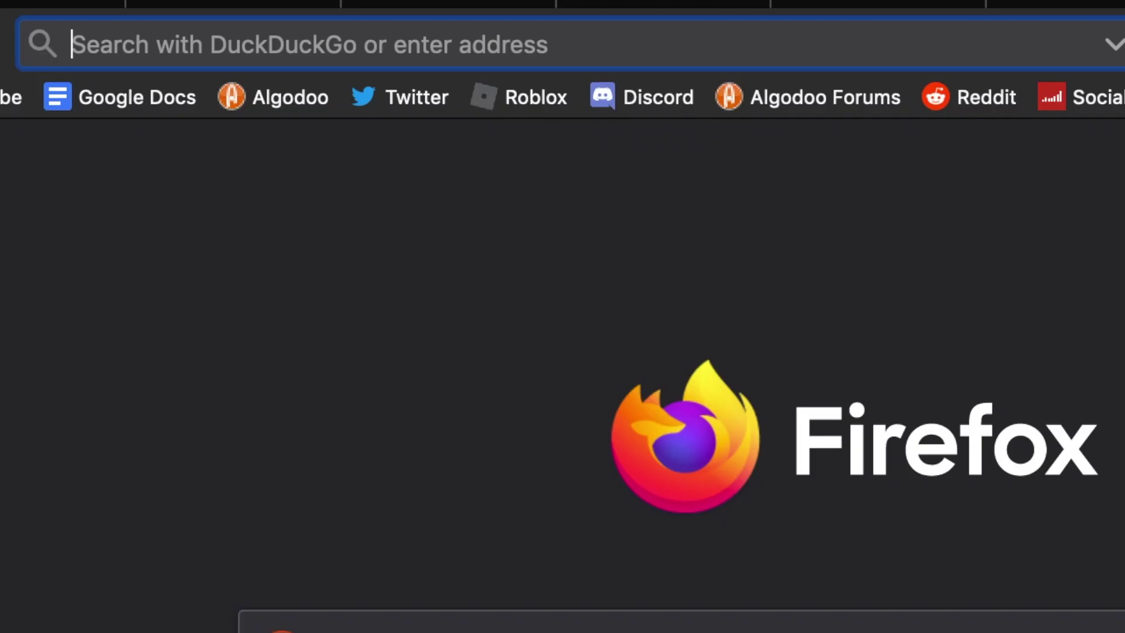
Enter 9.8/60 in Firefox's address bar to calculate it.
{"action": "type", "text": "9."}
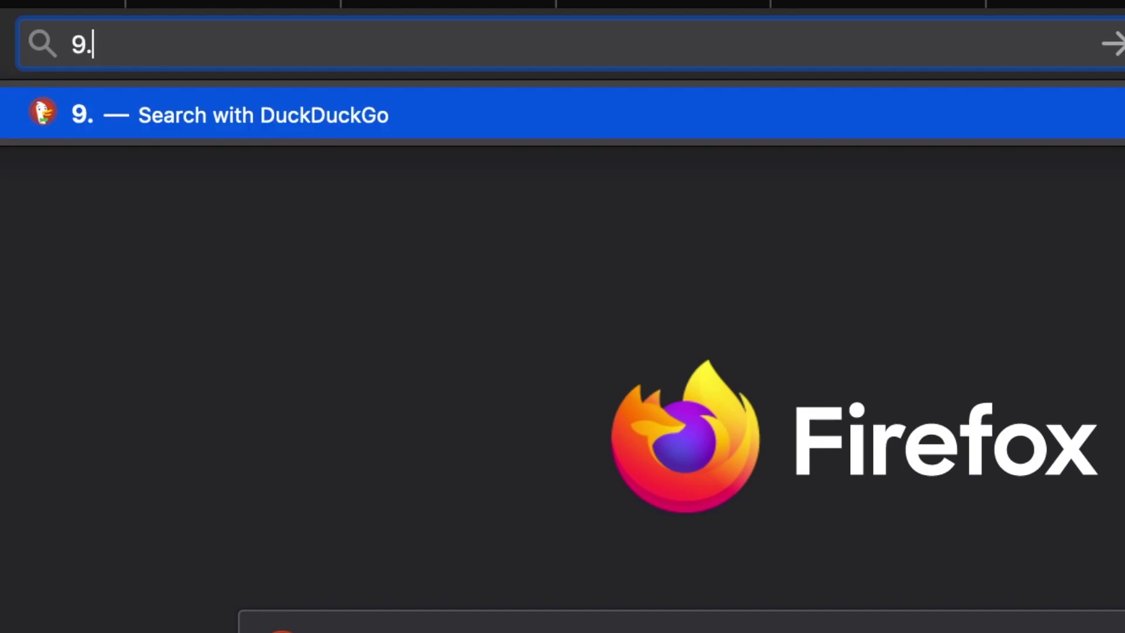
{"action": "type", "text": "8/6"}
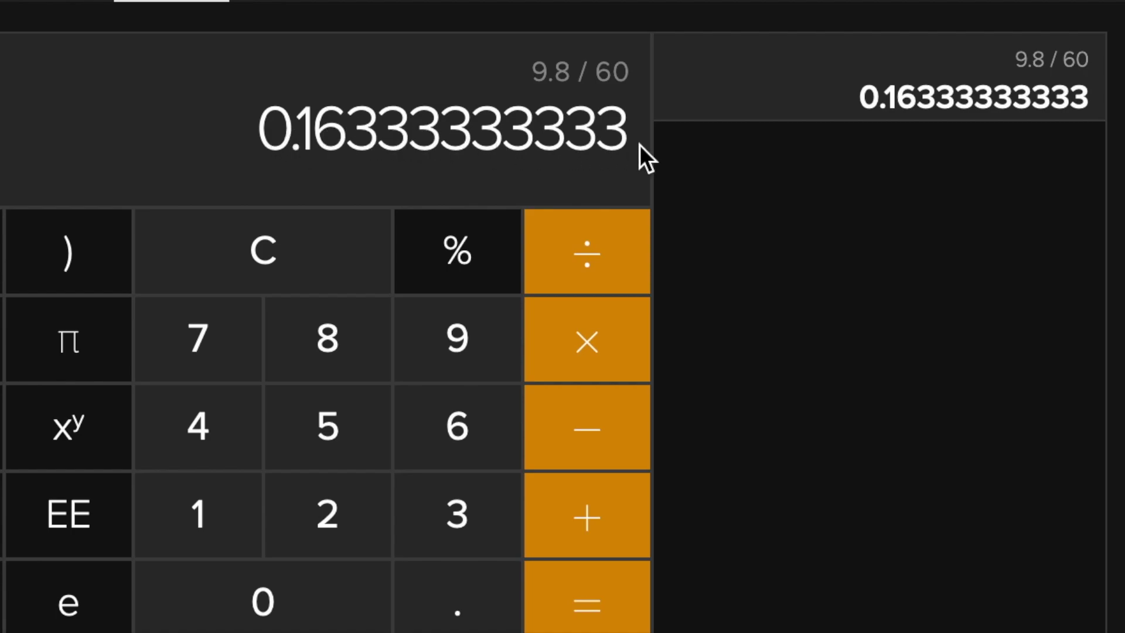
Multiply 0.16333333333 by 2 on the calculator to get 0.32666666666.
{"action": "left_click", "coordinate": [586, 347]}
{"action": "left_click", "coordinate": [359, 560]}
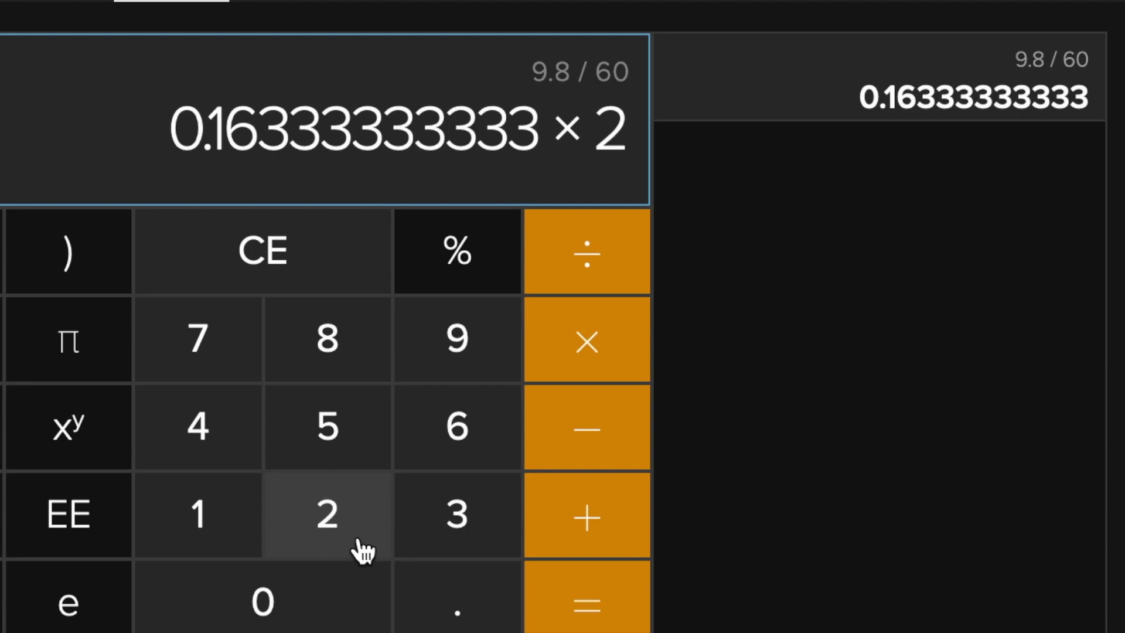
{"action": "left_click", "coordinate": [557, 594]}
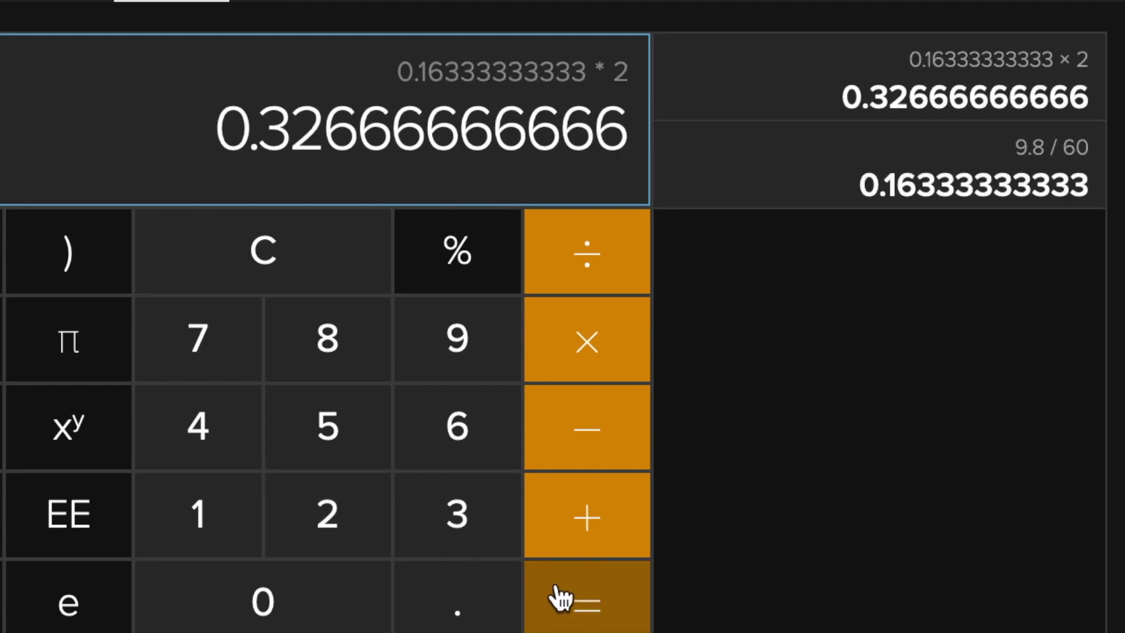